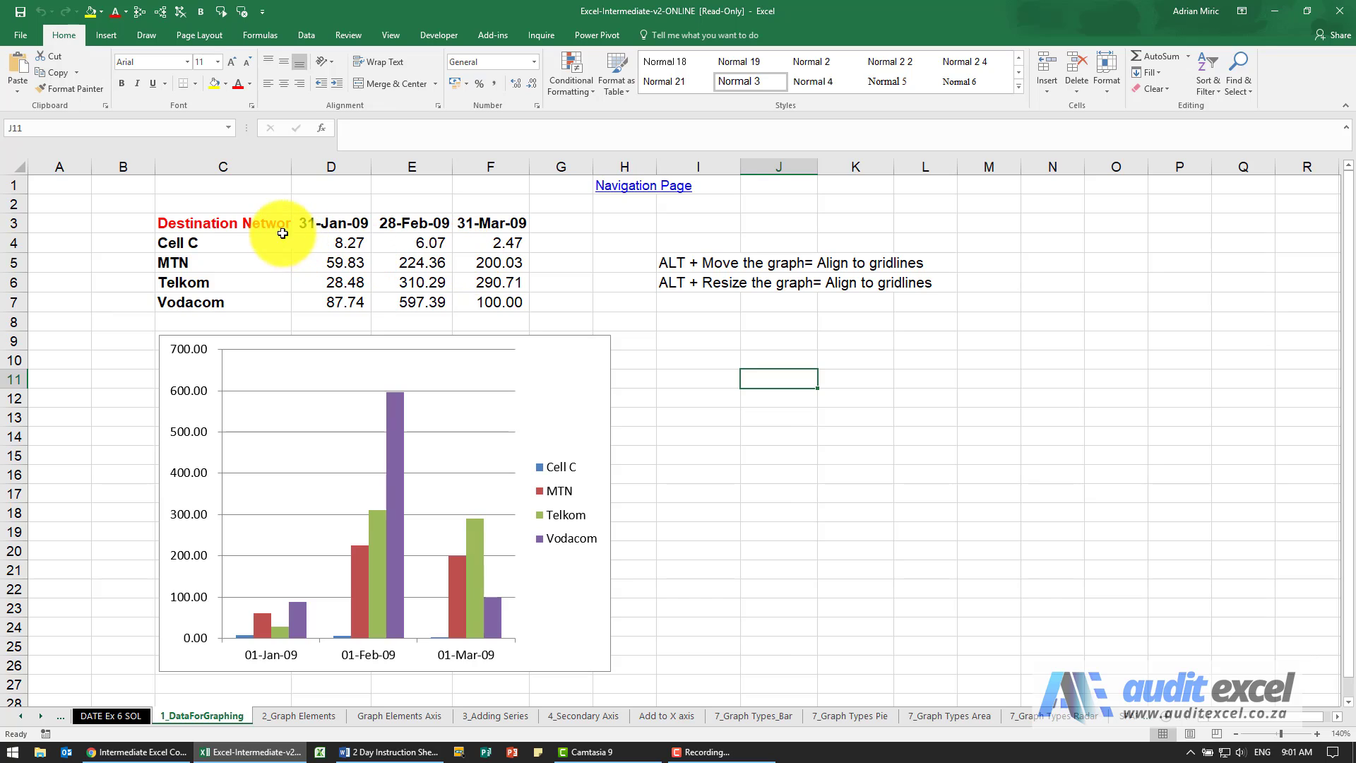
Step: Insert a 2-D clustered column chart from C3:F7 and place it beside the existing chart, below the alignment notes
left_click_drag(265, 225, 493, 295)
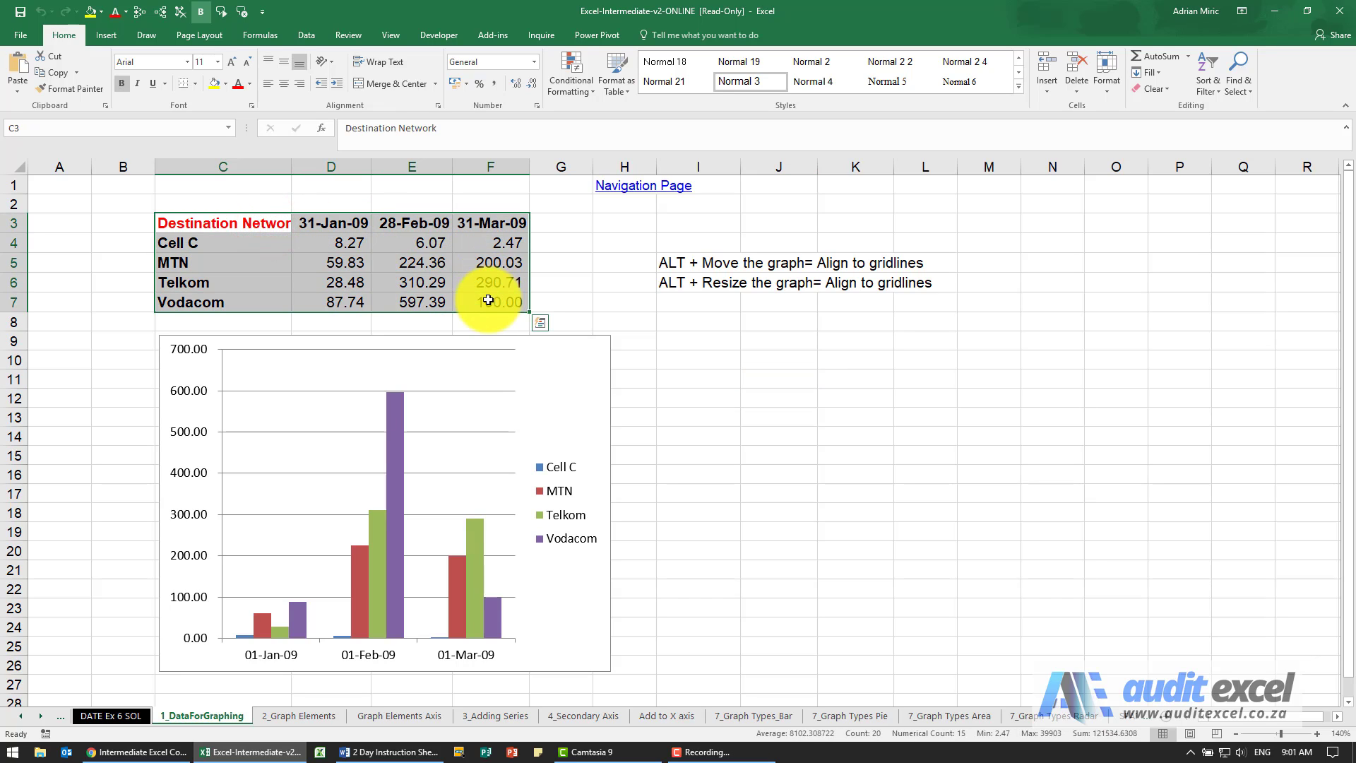
left_click(106, 35)
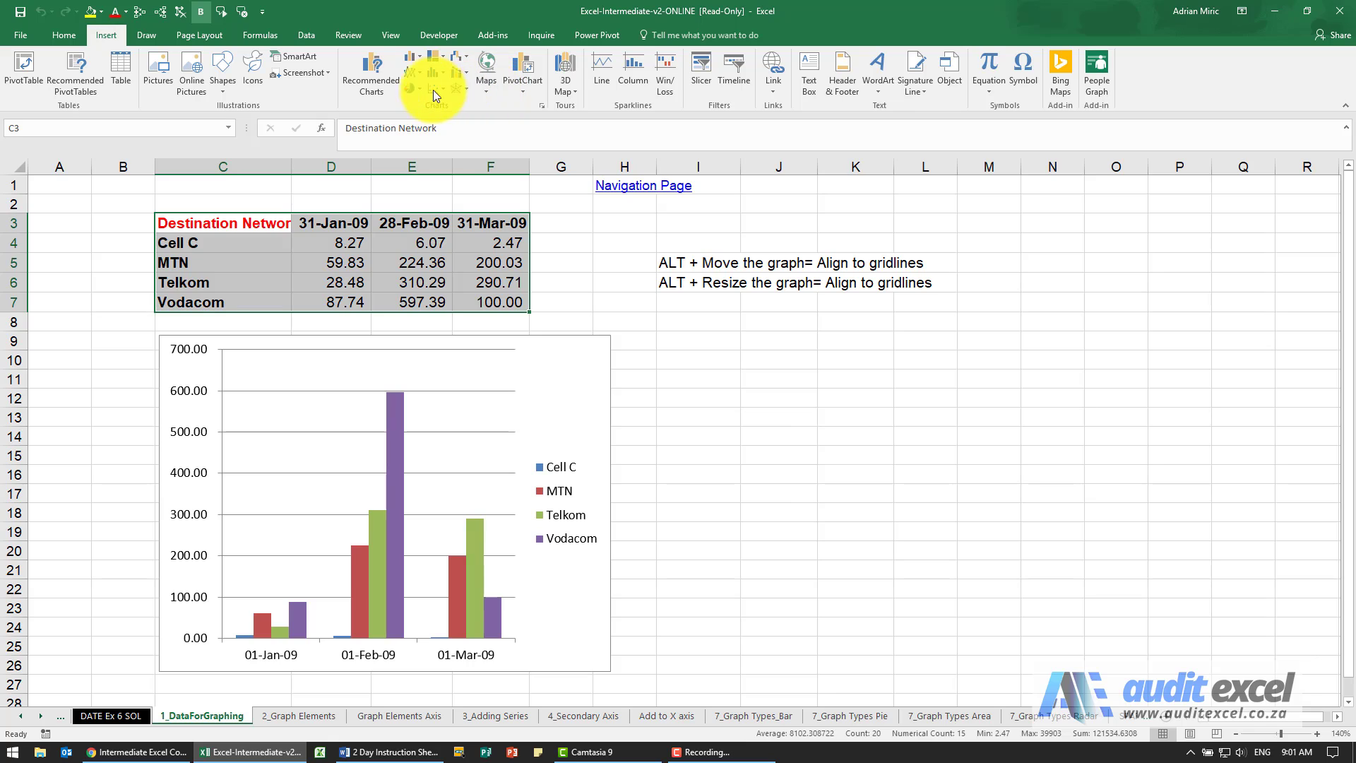
left_click(414, 63)
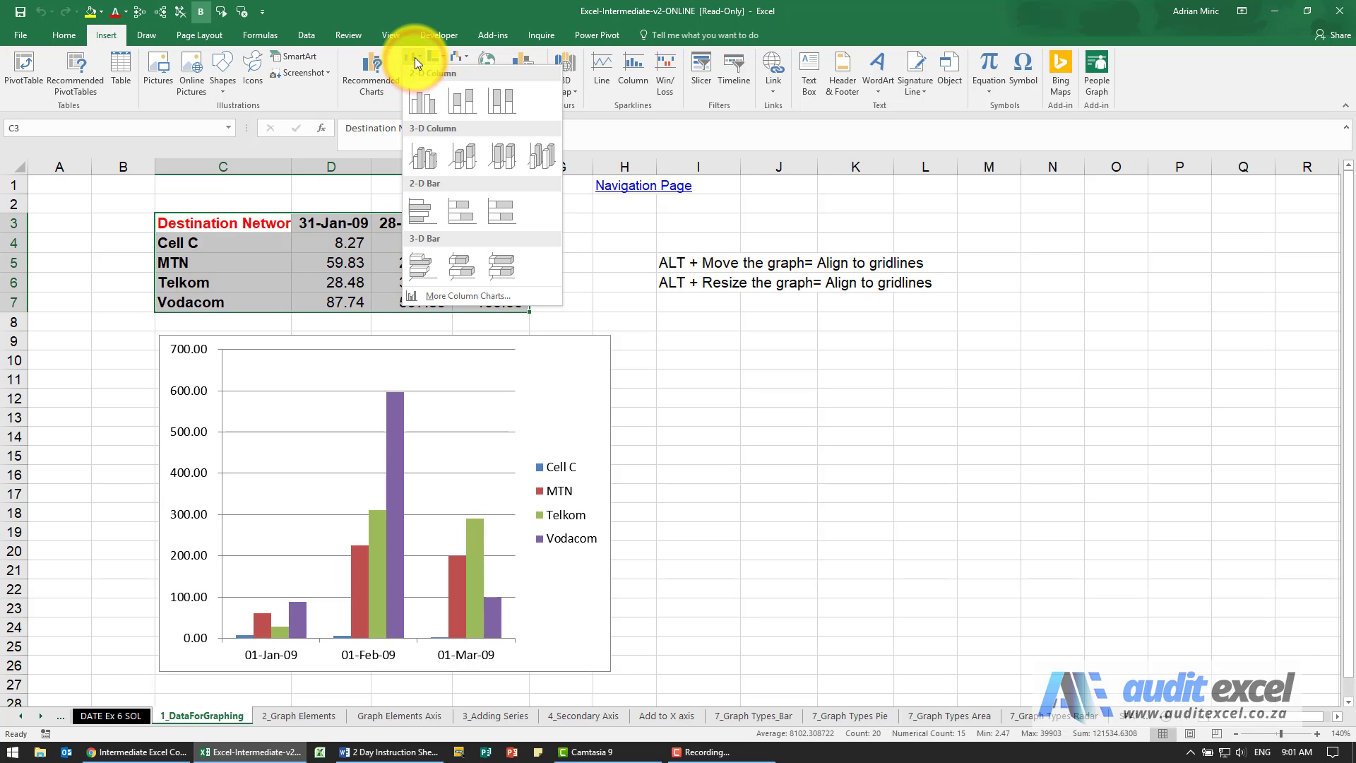
left_click(422, 97)
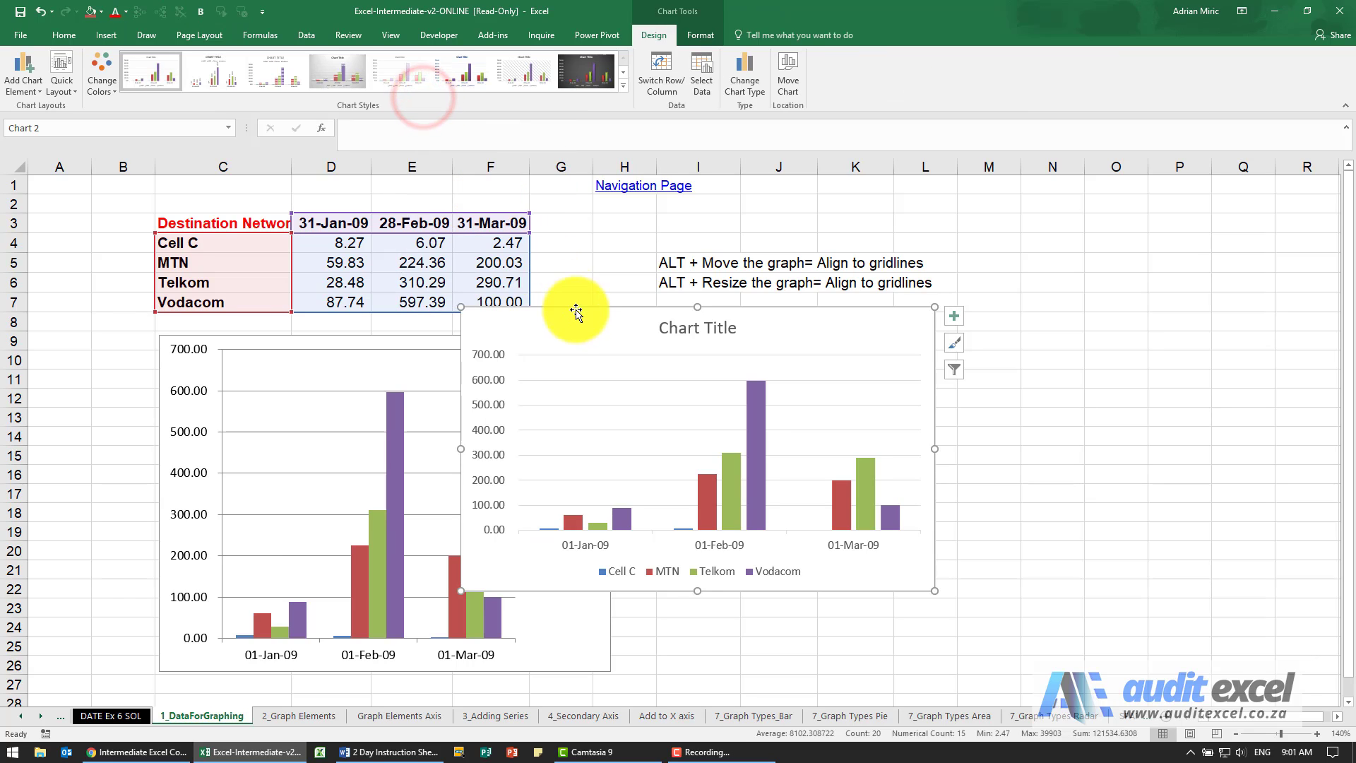
left_click_drag(582, 320, 736, 337)
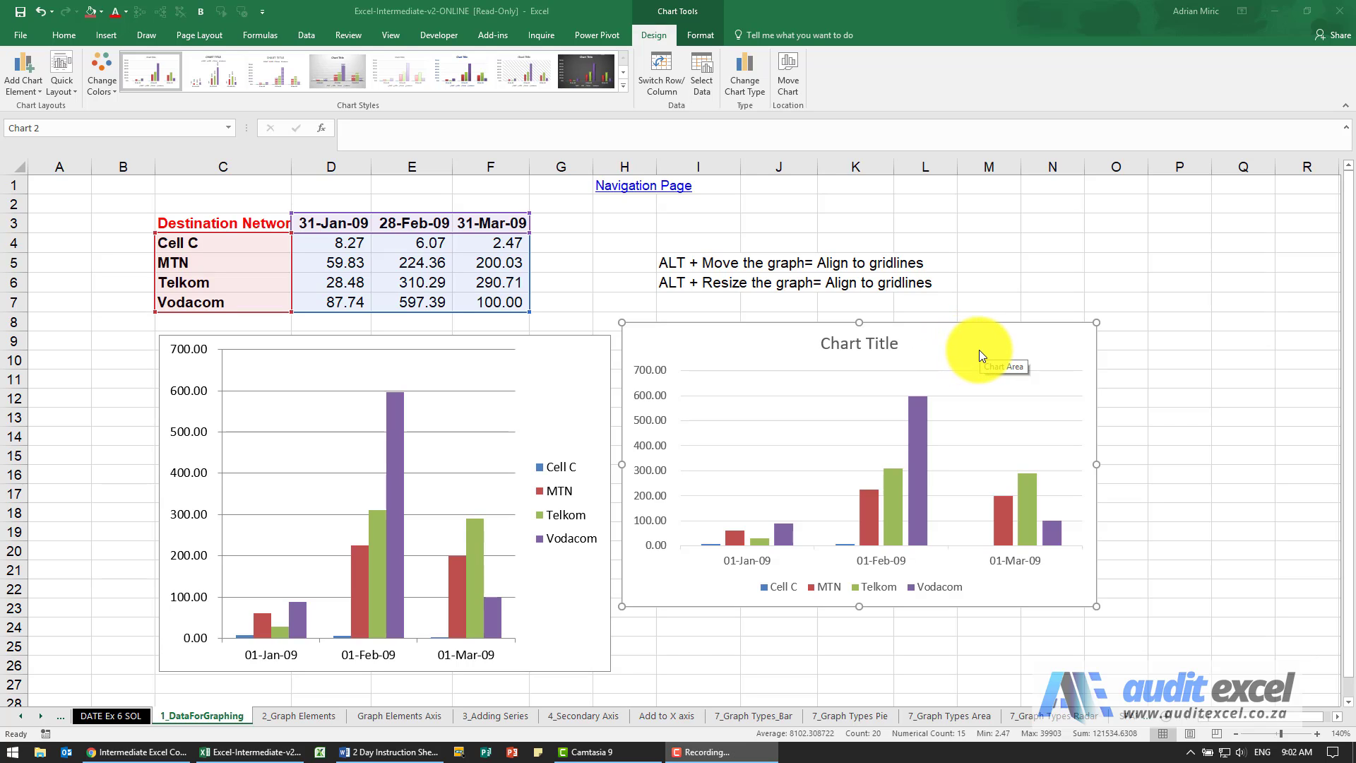
Step: Reselect the new chart and examine the context options for its chart area and its vertical axis
left_click(1008, 280)
left_click(1032, 279)
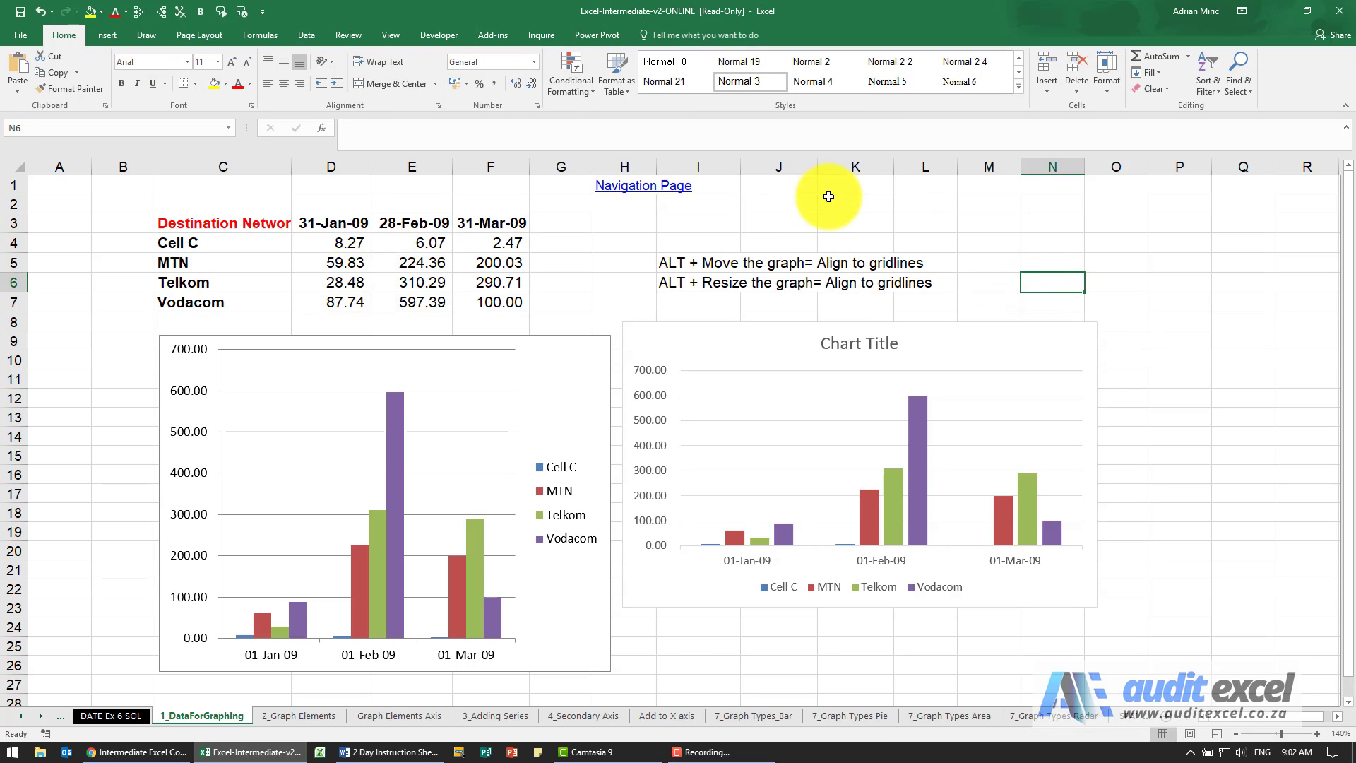
left_click(1035, 340)
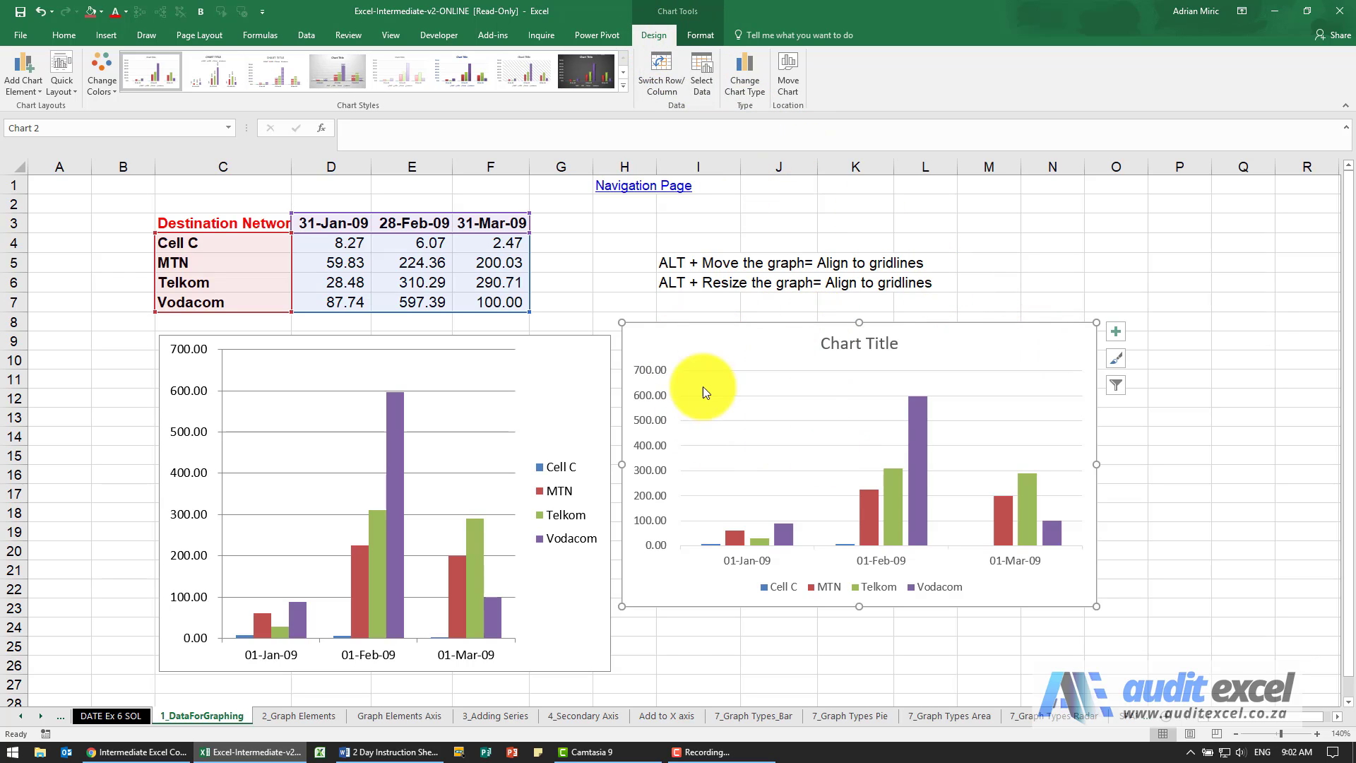
right_click(967, 344)
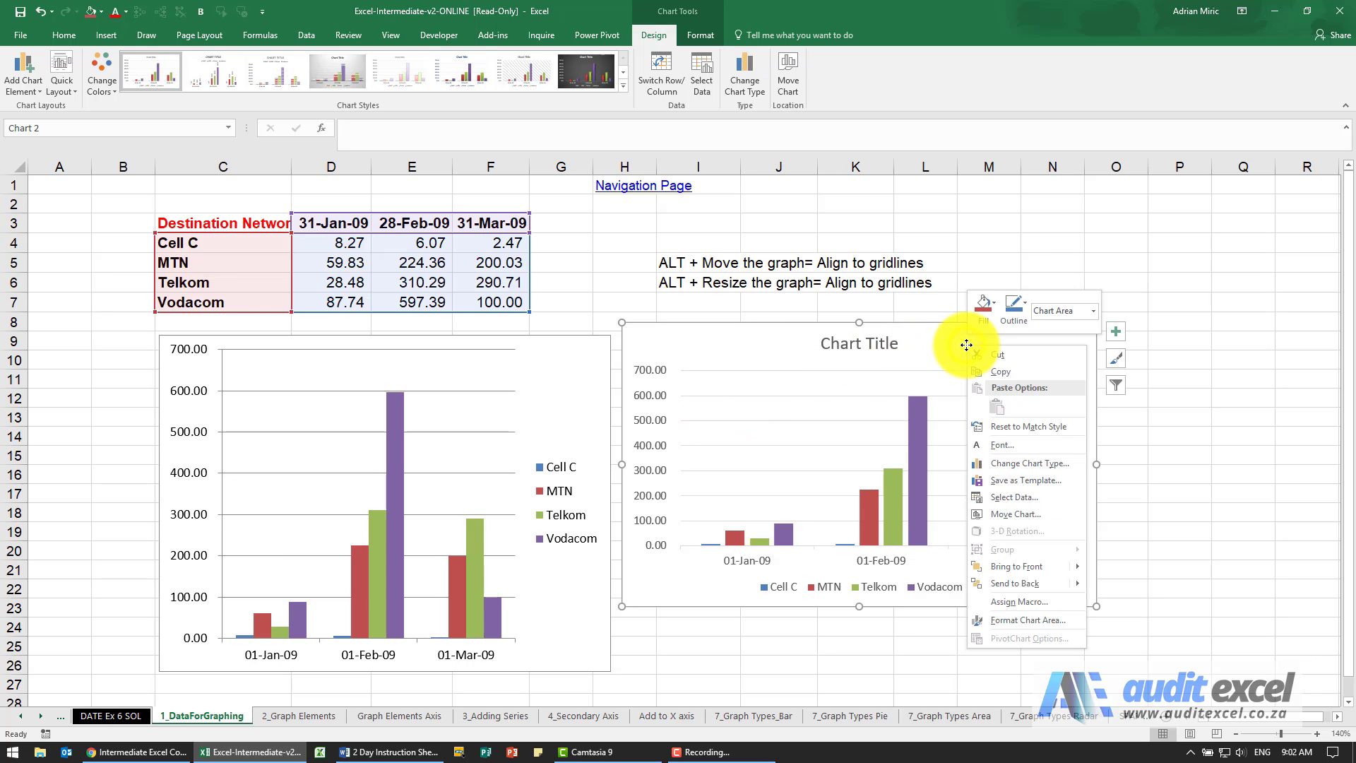
left_click(947, 341)
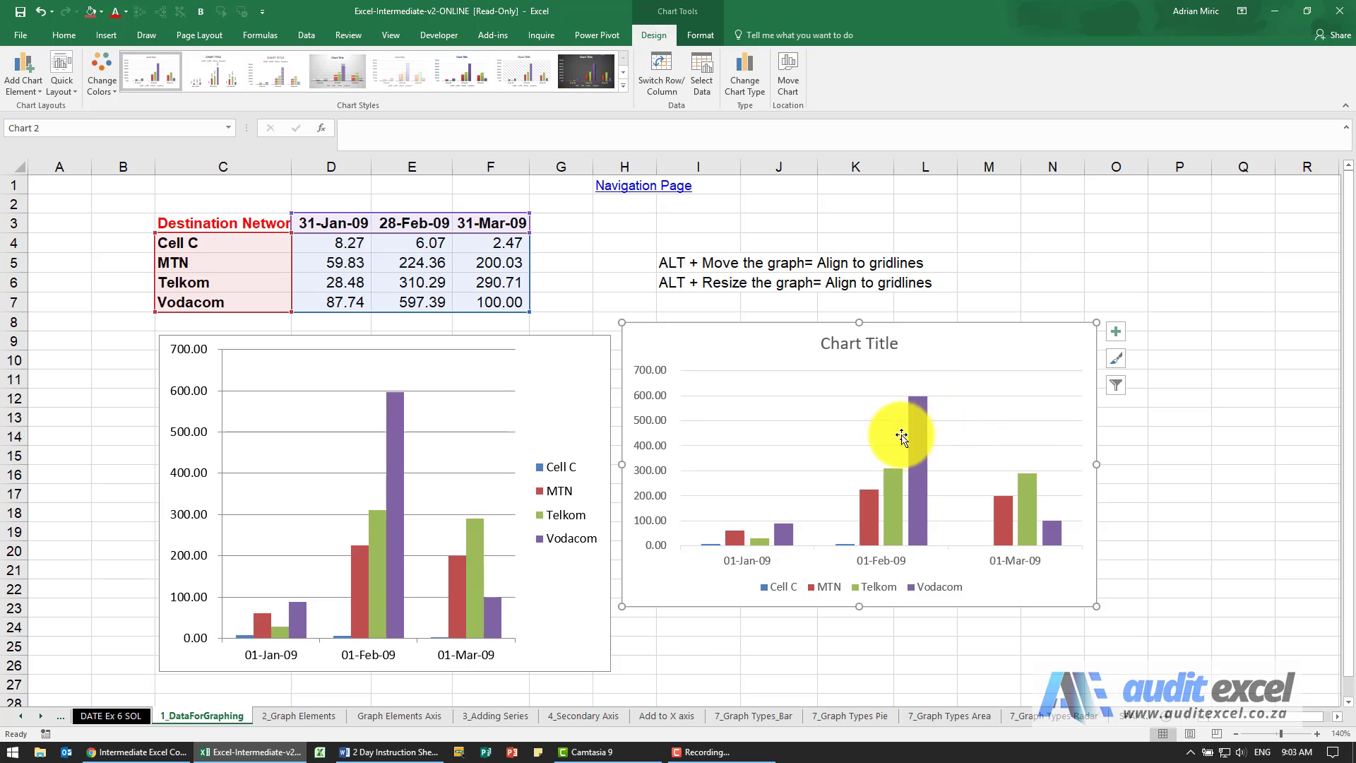
right_click(651, 397)
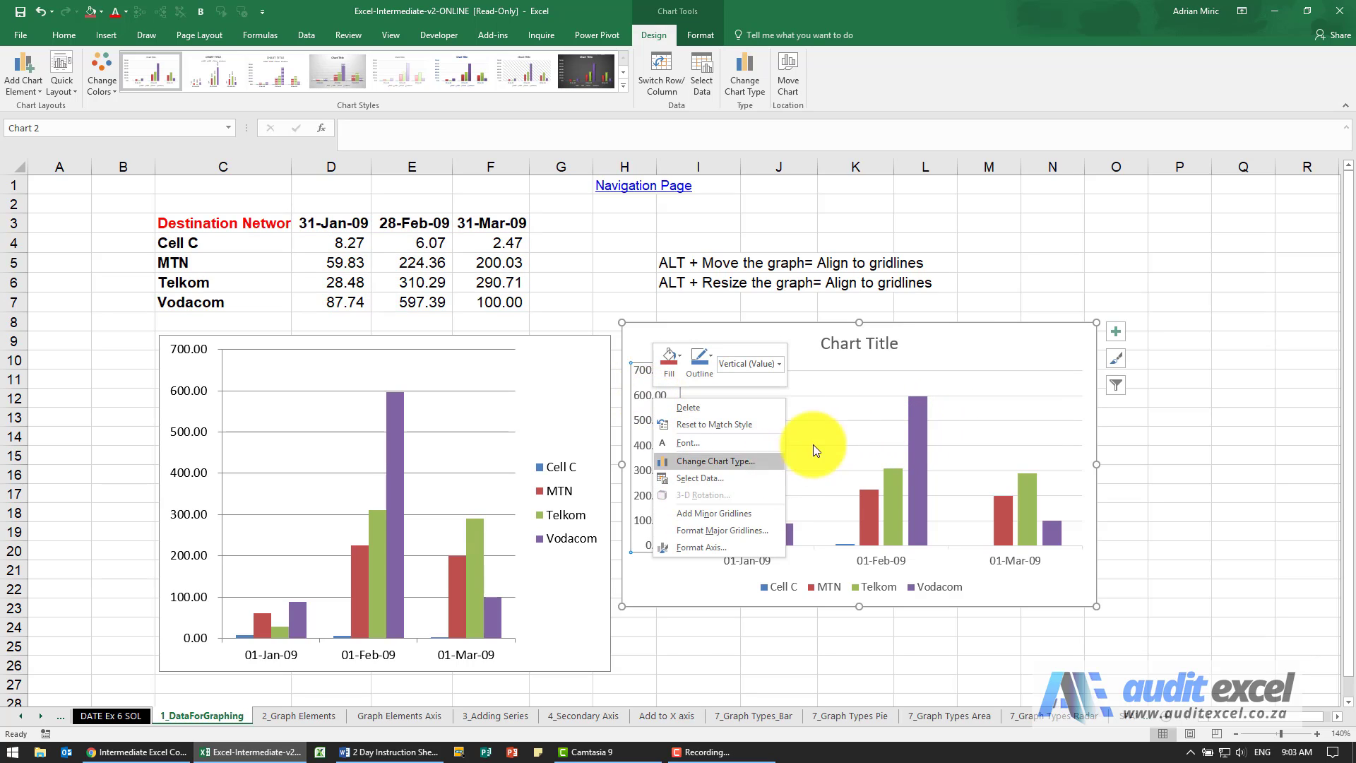
key("Escape")
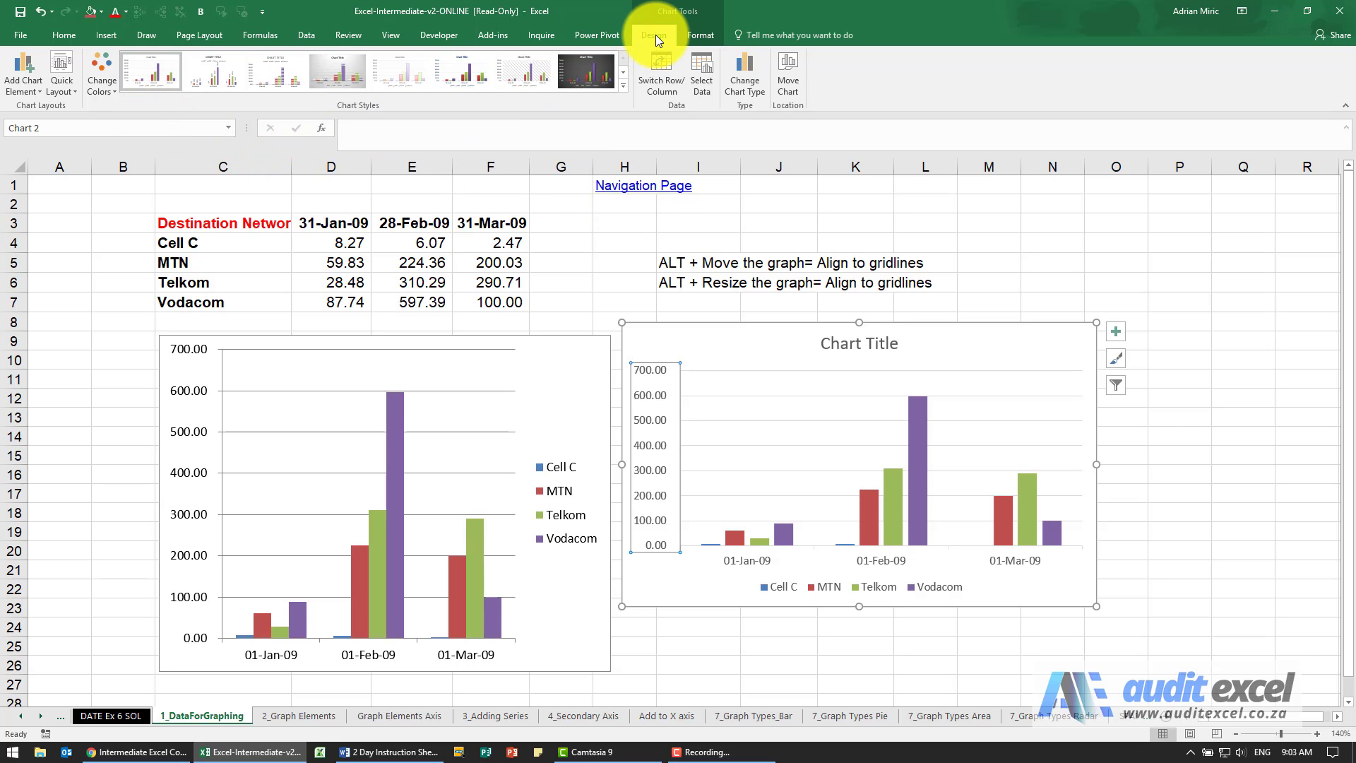
Step: Examine the axes and axis title elements available for the new chart, previewing a primary horizontal axis title
left_click(27, 89)
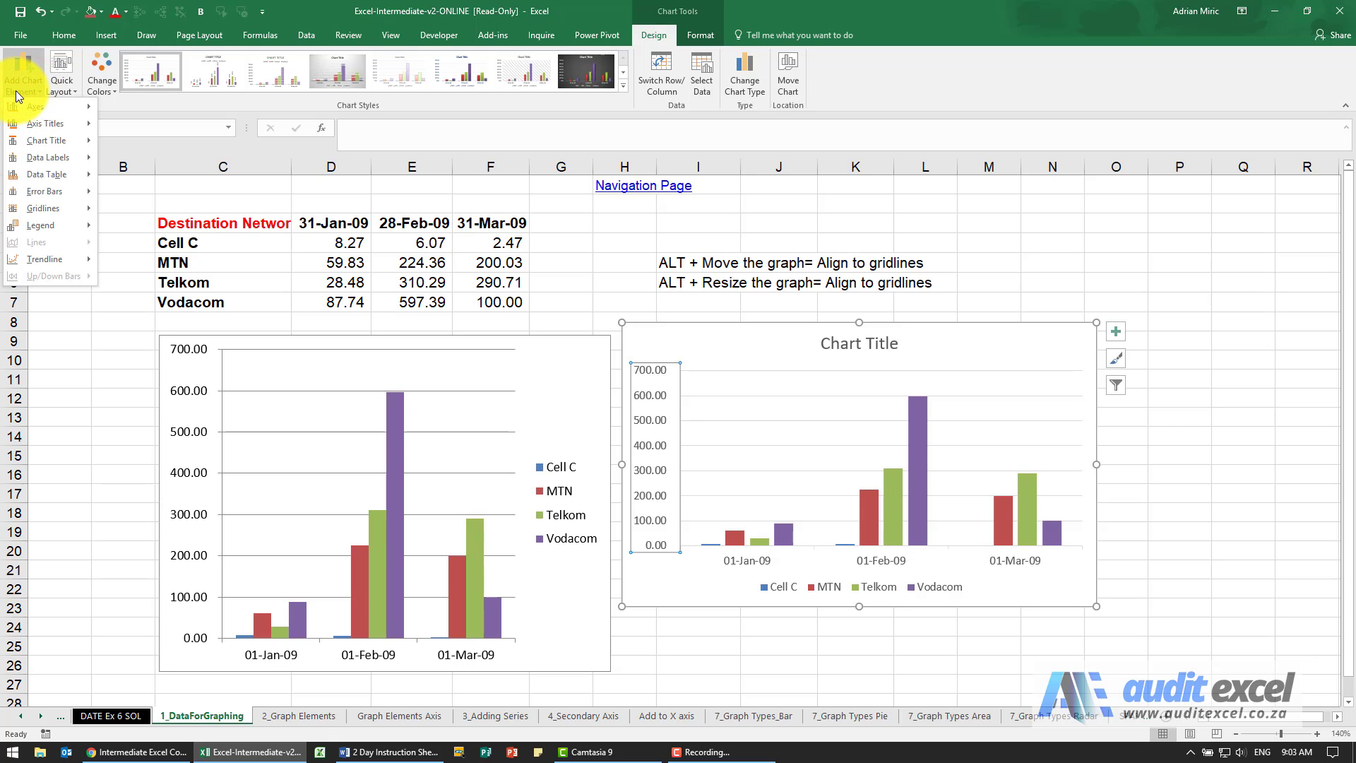
left_click(16, 90)
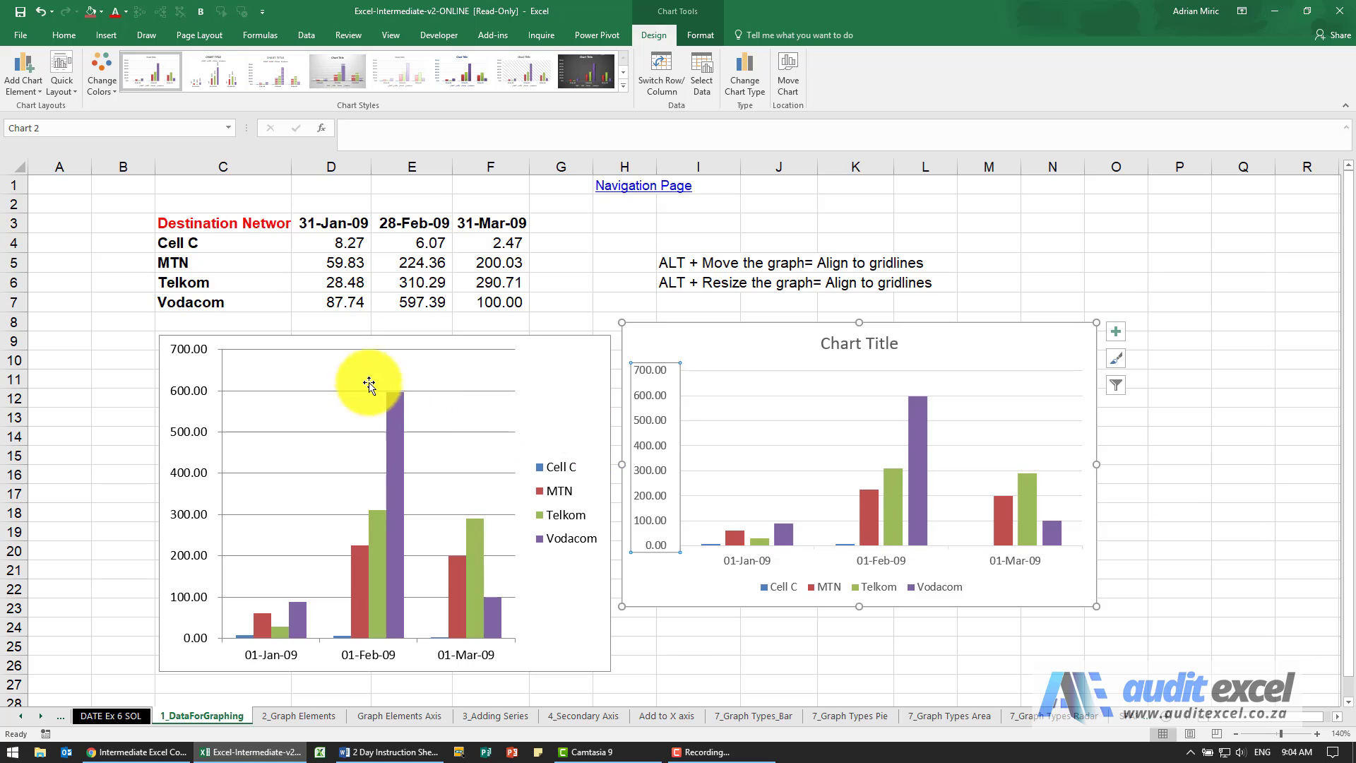
left_click(22, 84)
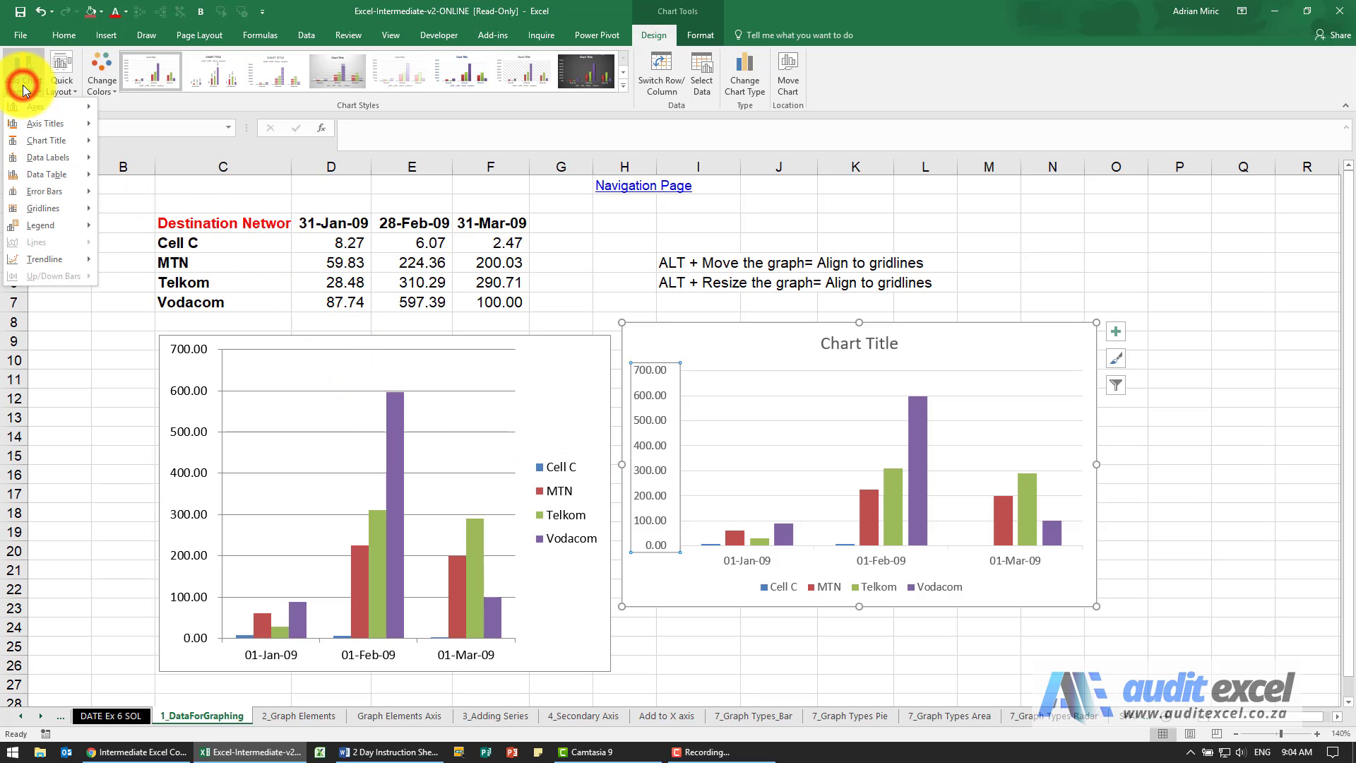
mouse_move(22, 110)
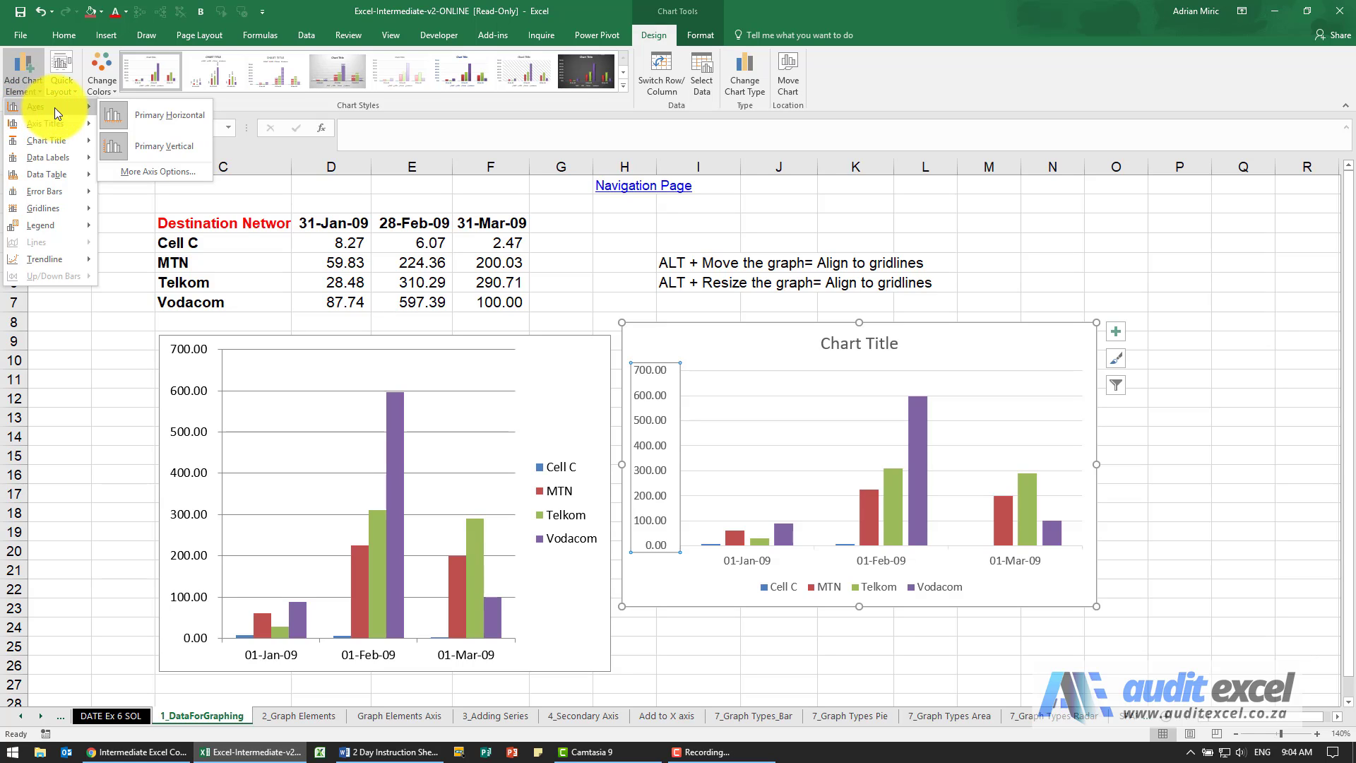
left_click(126, 146)
left_click(23, 75)
mouse_move(56, 126)
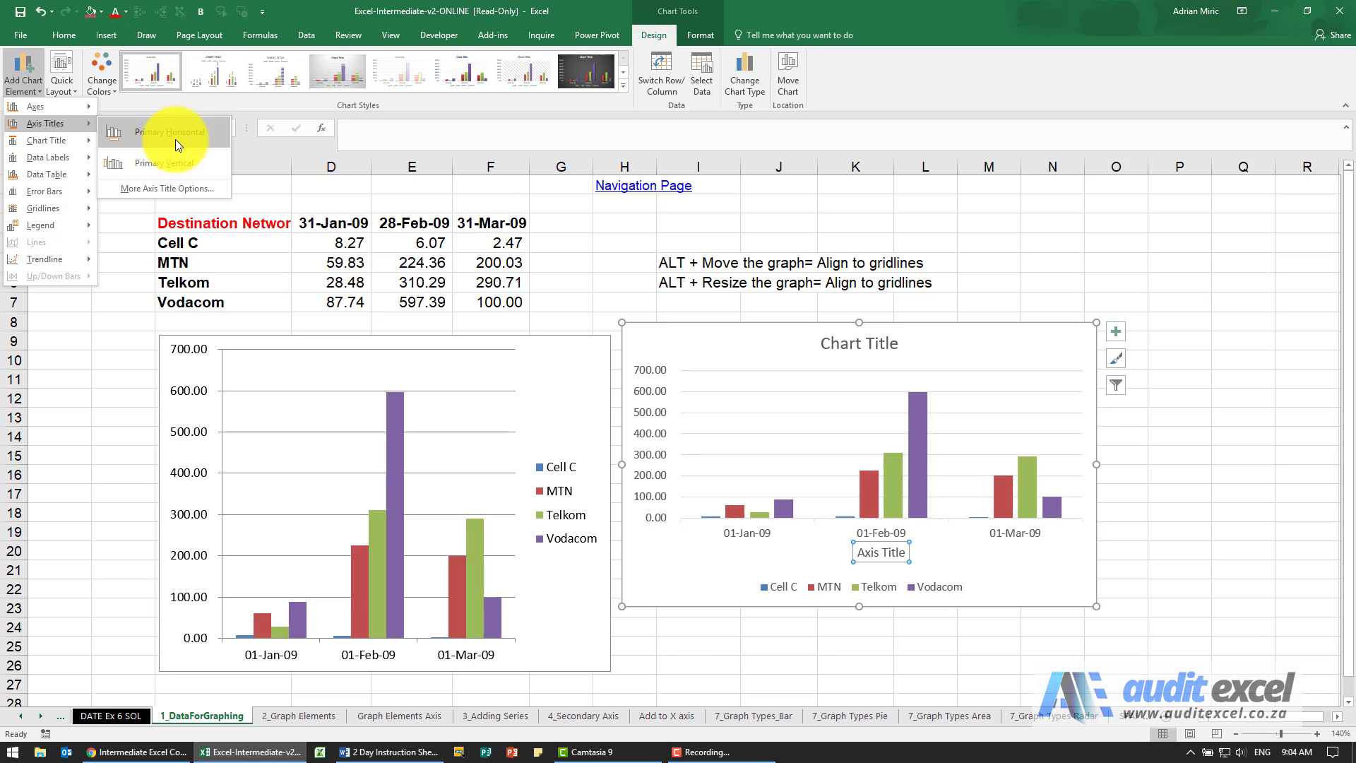
left_click(718, 354)
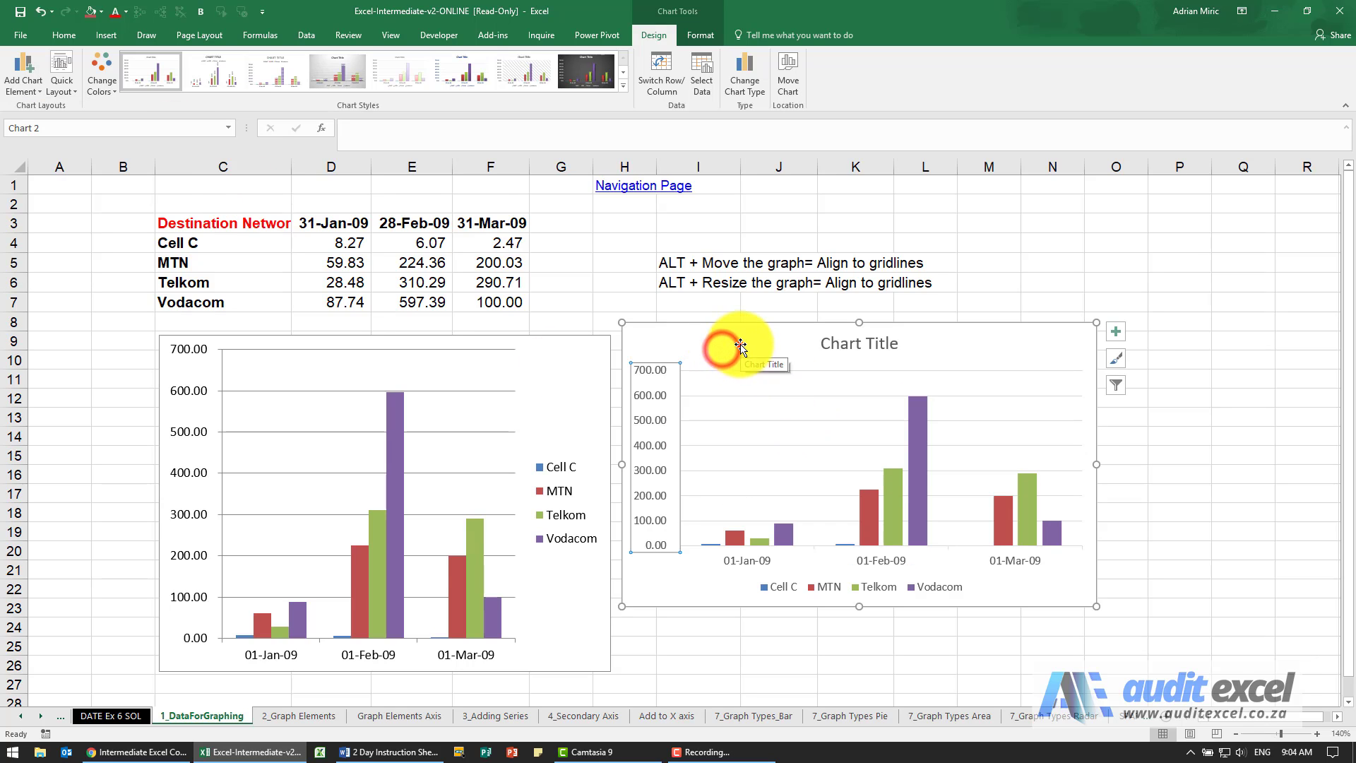
Step: Move the new chart over the data table and examine its data label, gridline and trendline options
left_click_drag(741, 344, 216, 200)
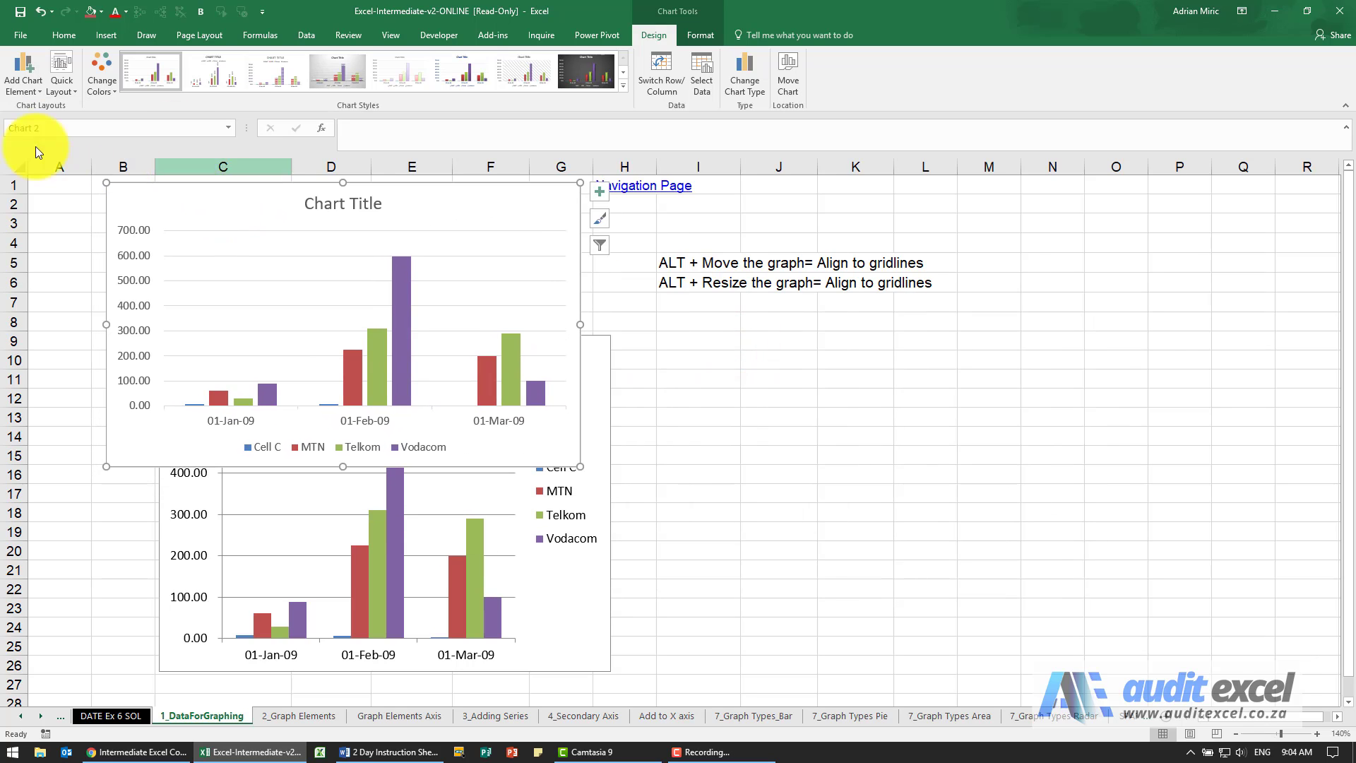
left_click(20, 91)
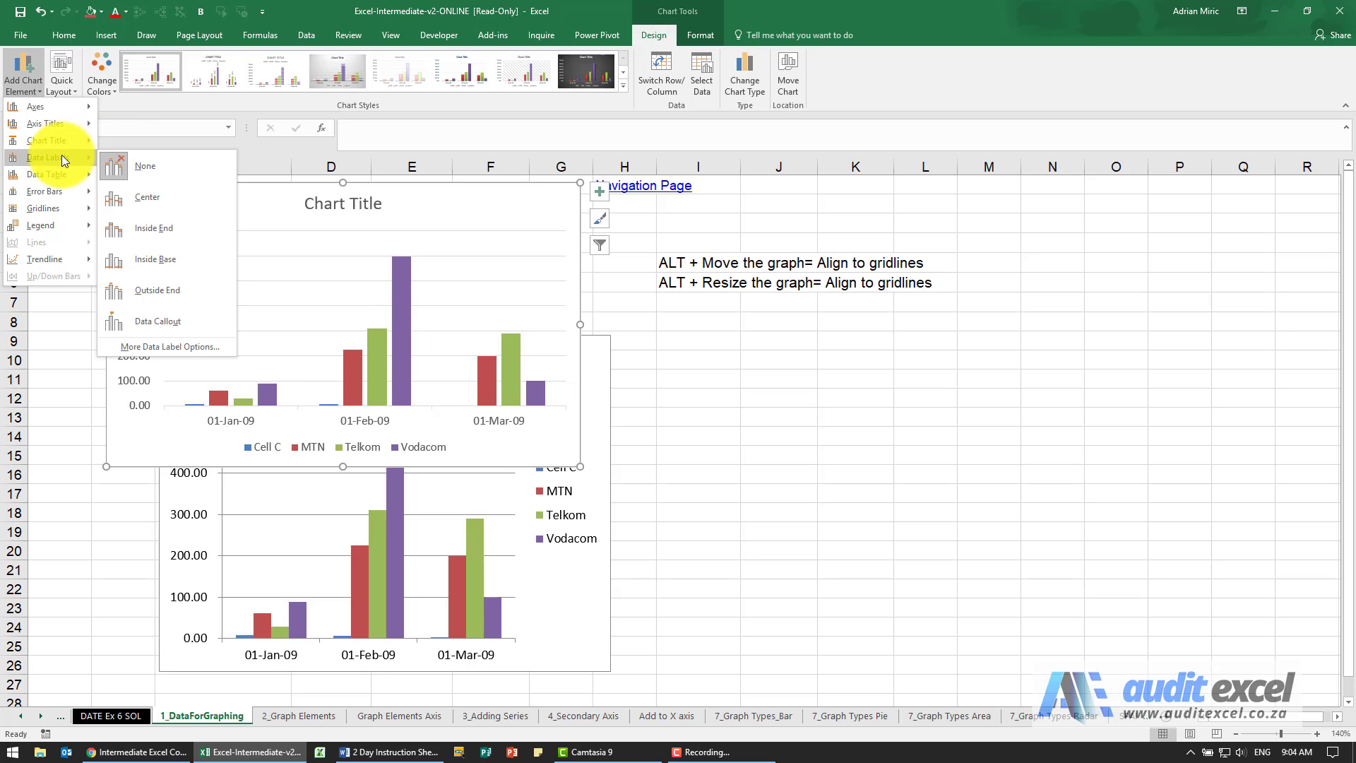
mouse_move(51, 210)
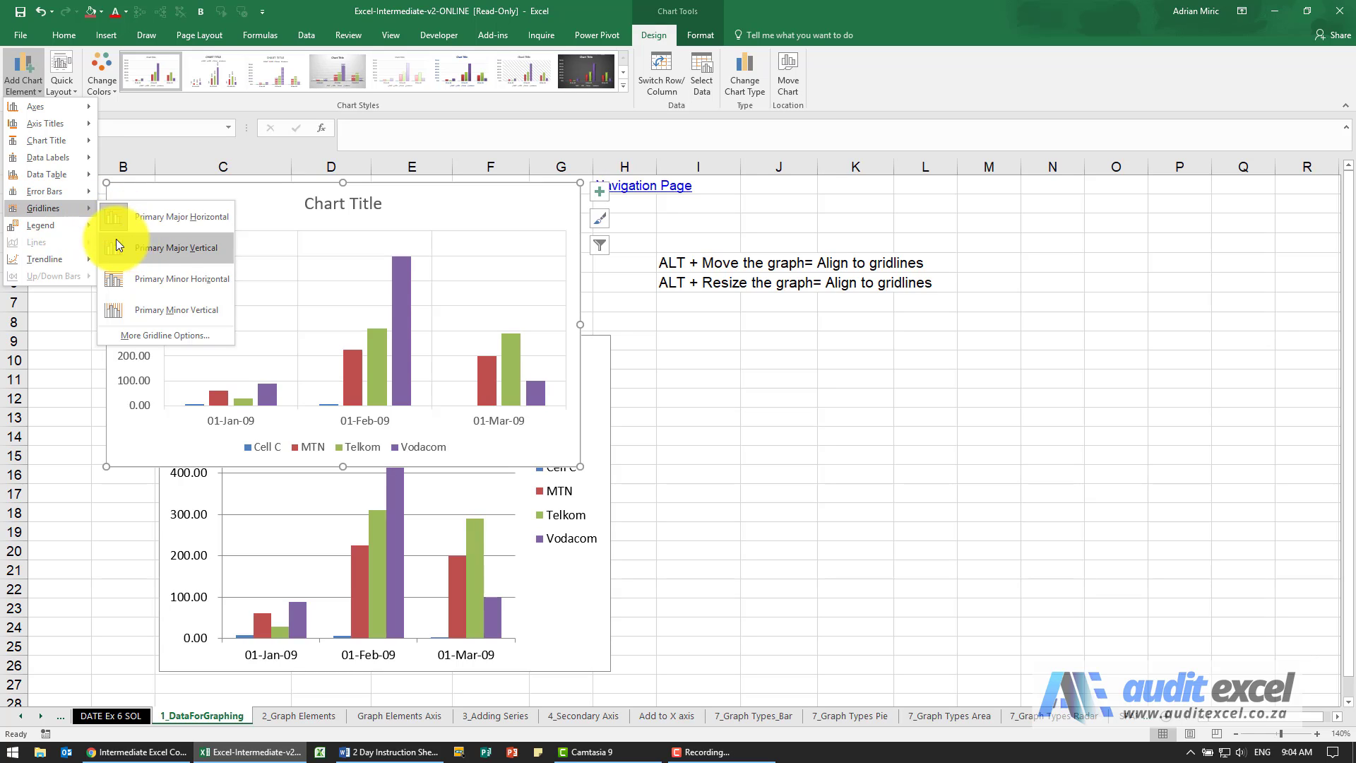
mouse_move(49, 256)
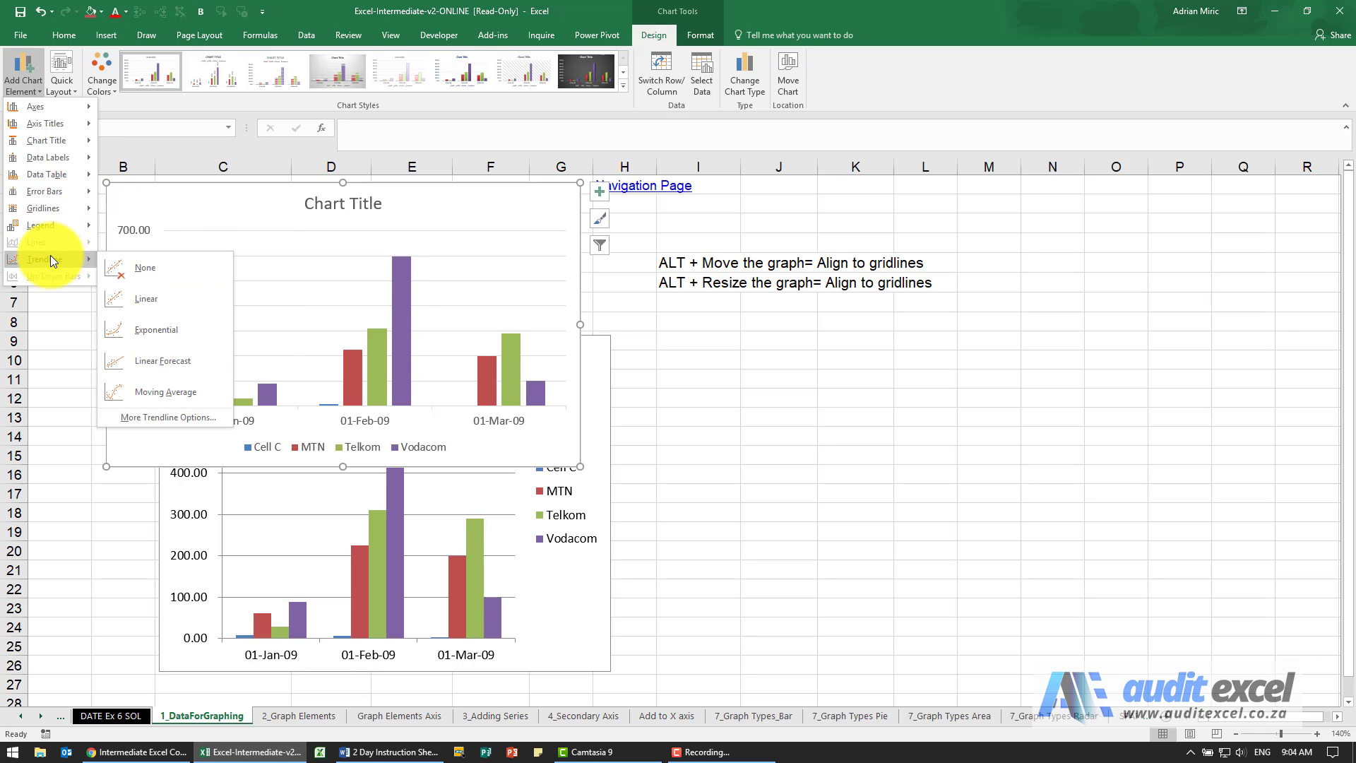
left_click(23, 83)
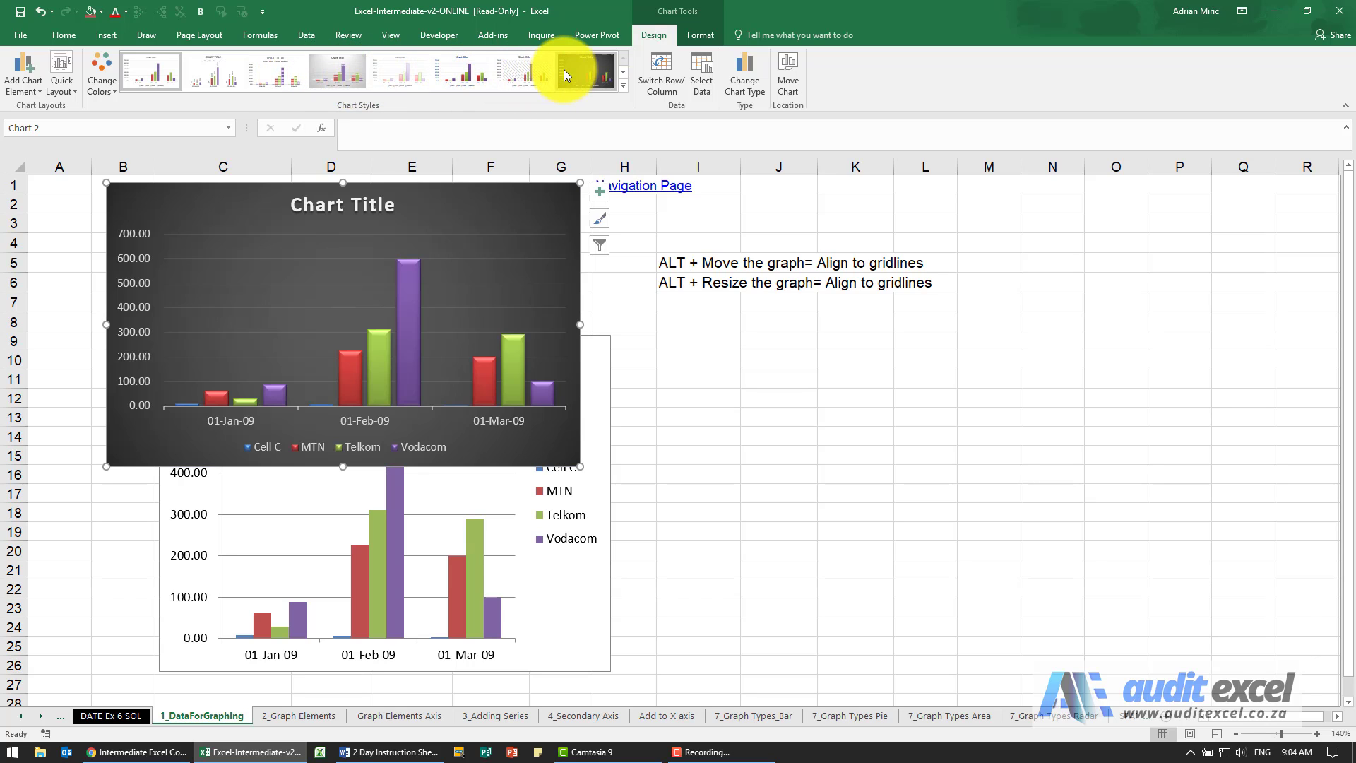
Step: Preview the available chart styles, quick layouts and colour sets on the new chart
left_click(620, 85)
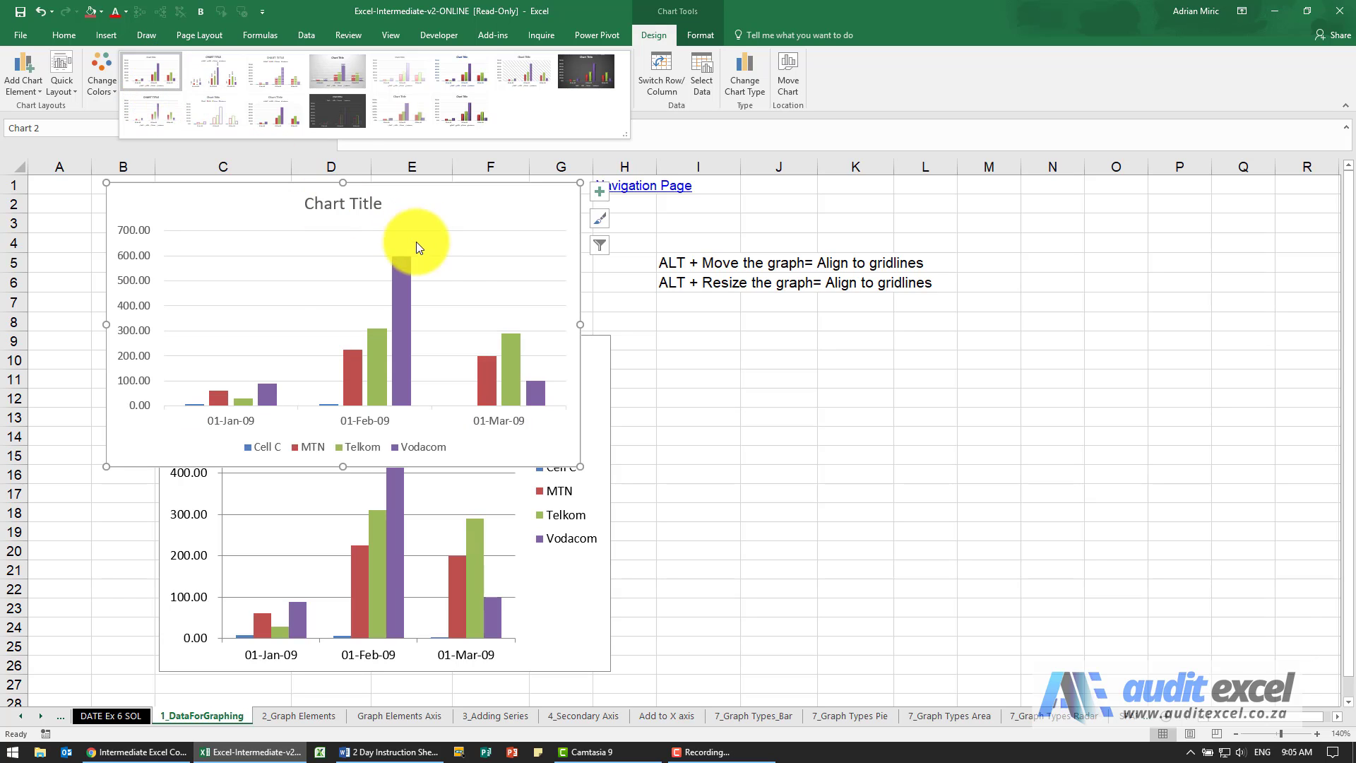
left_click(66, 94)
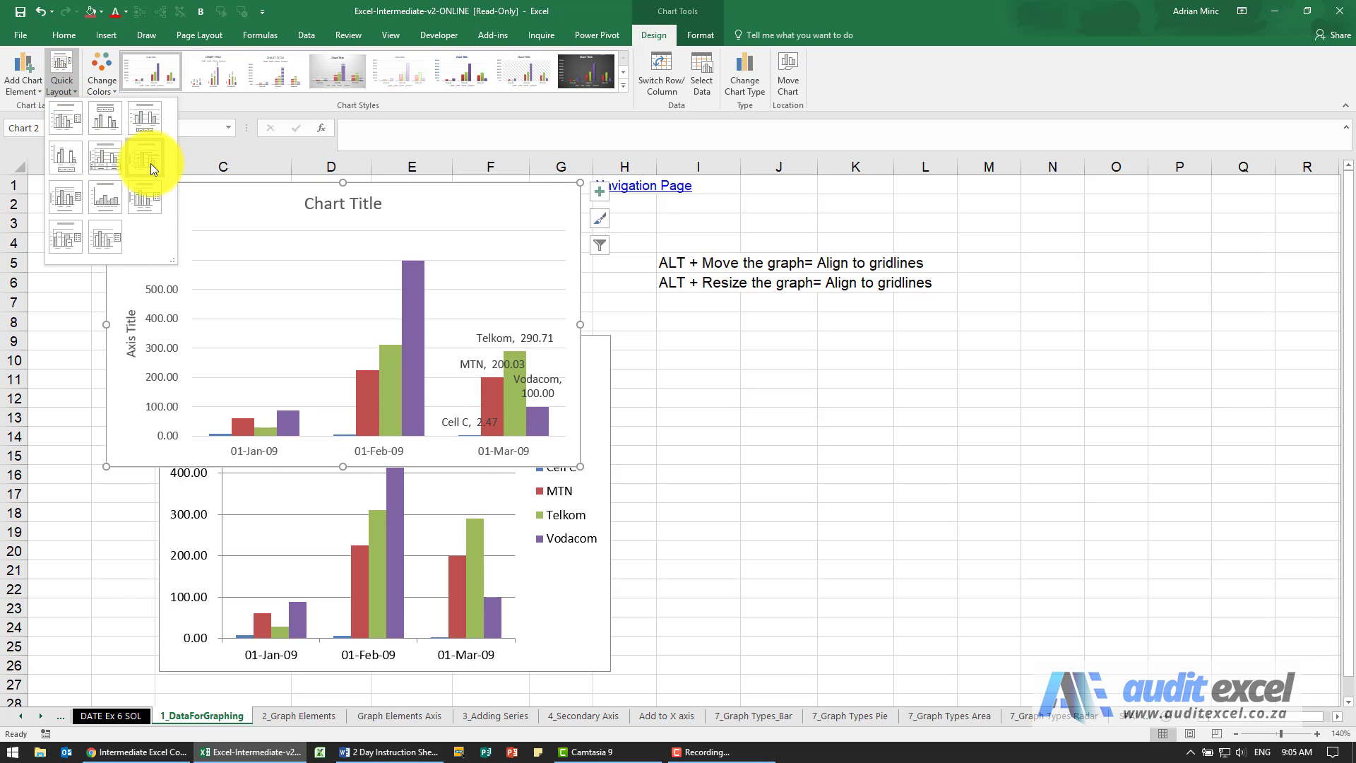
left_click(65, 87)
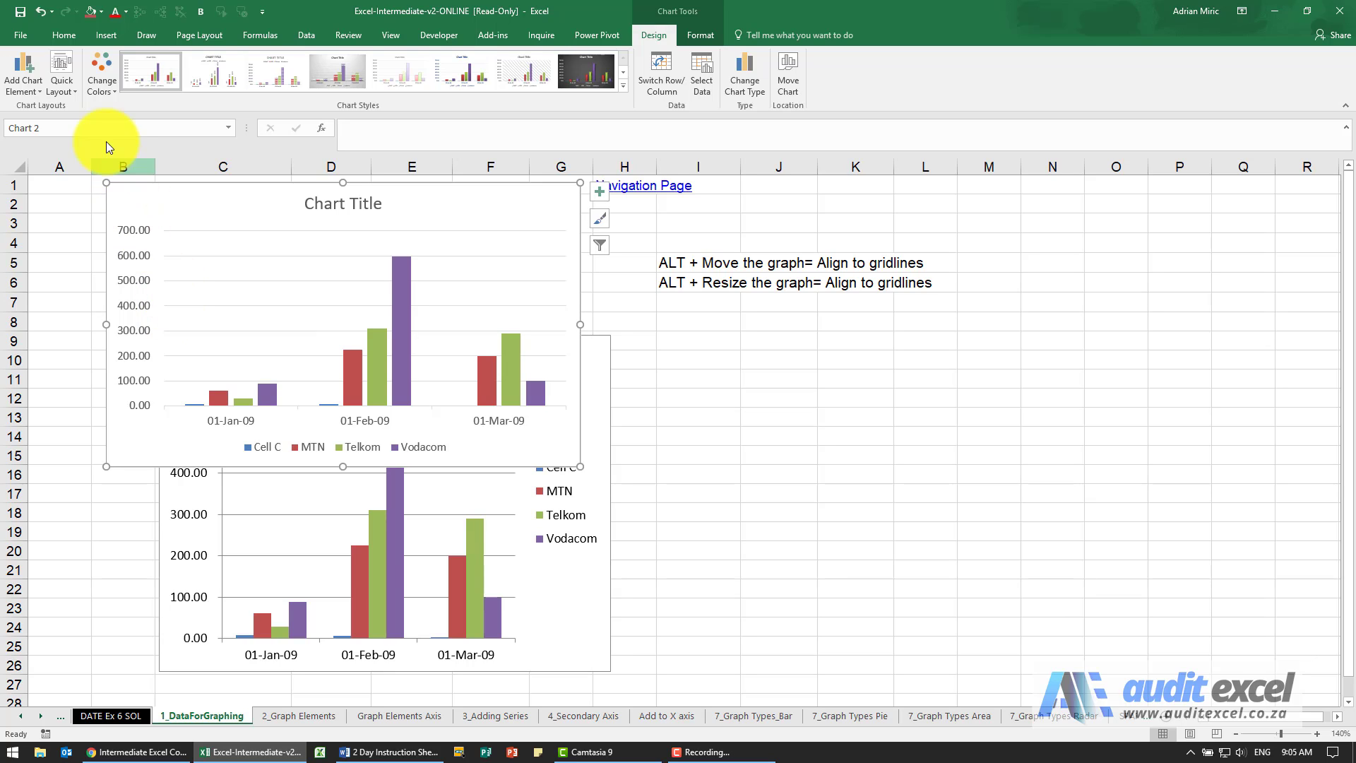
left_click(100, 91)
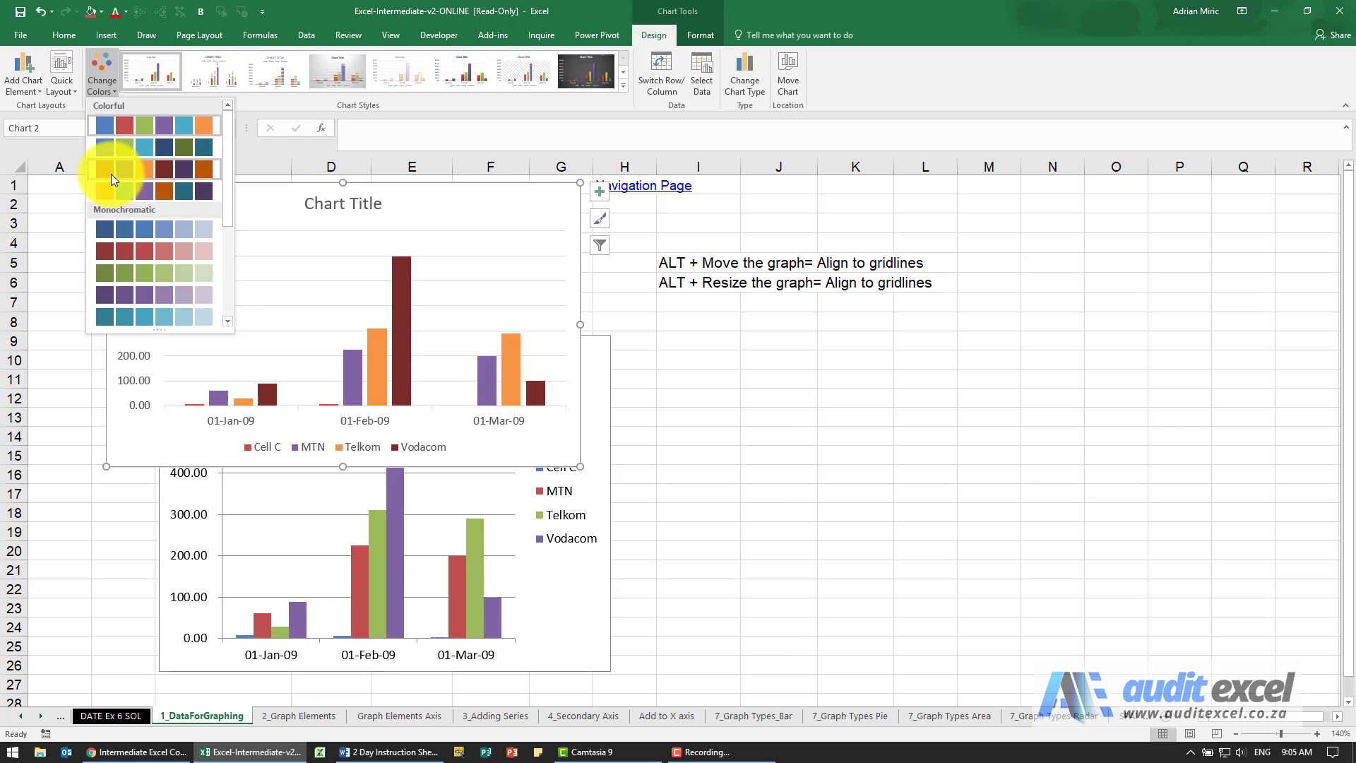
left_click(104, 88)
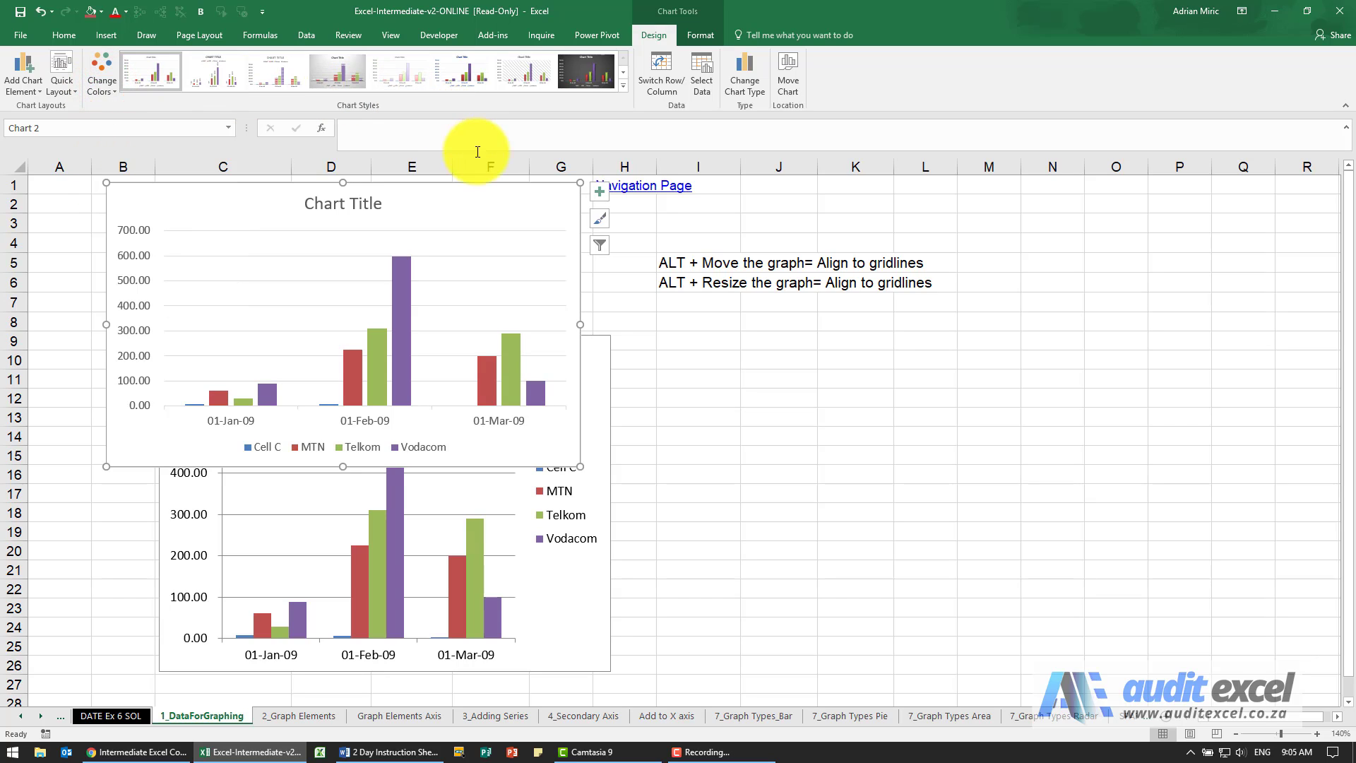
Step: Move the new chart off the data table to its right, and switch its rows and columns back and forth
left_click_drag(505, 212, 975, 283)
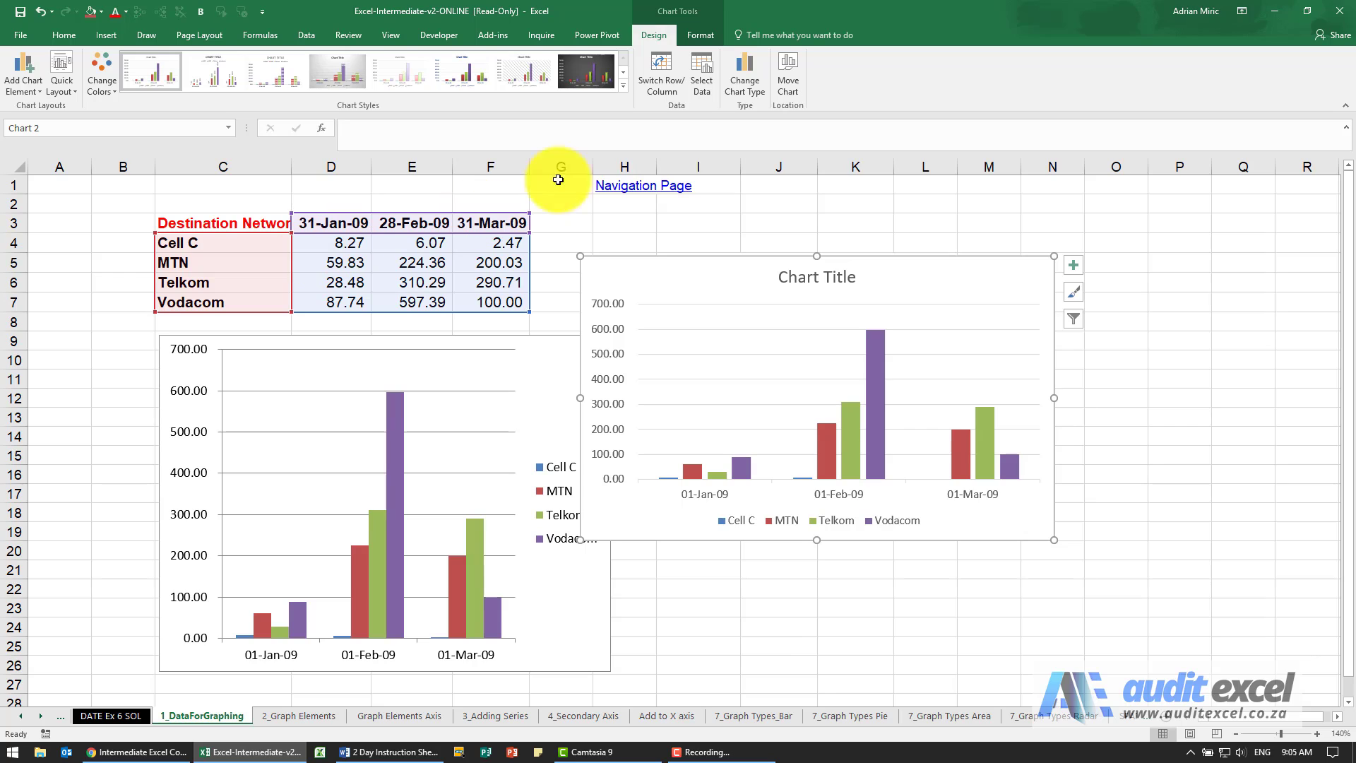
left_click(662, 77)
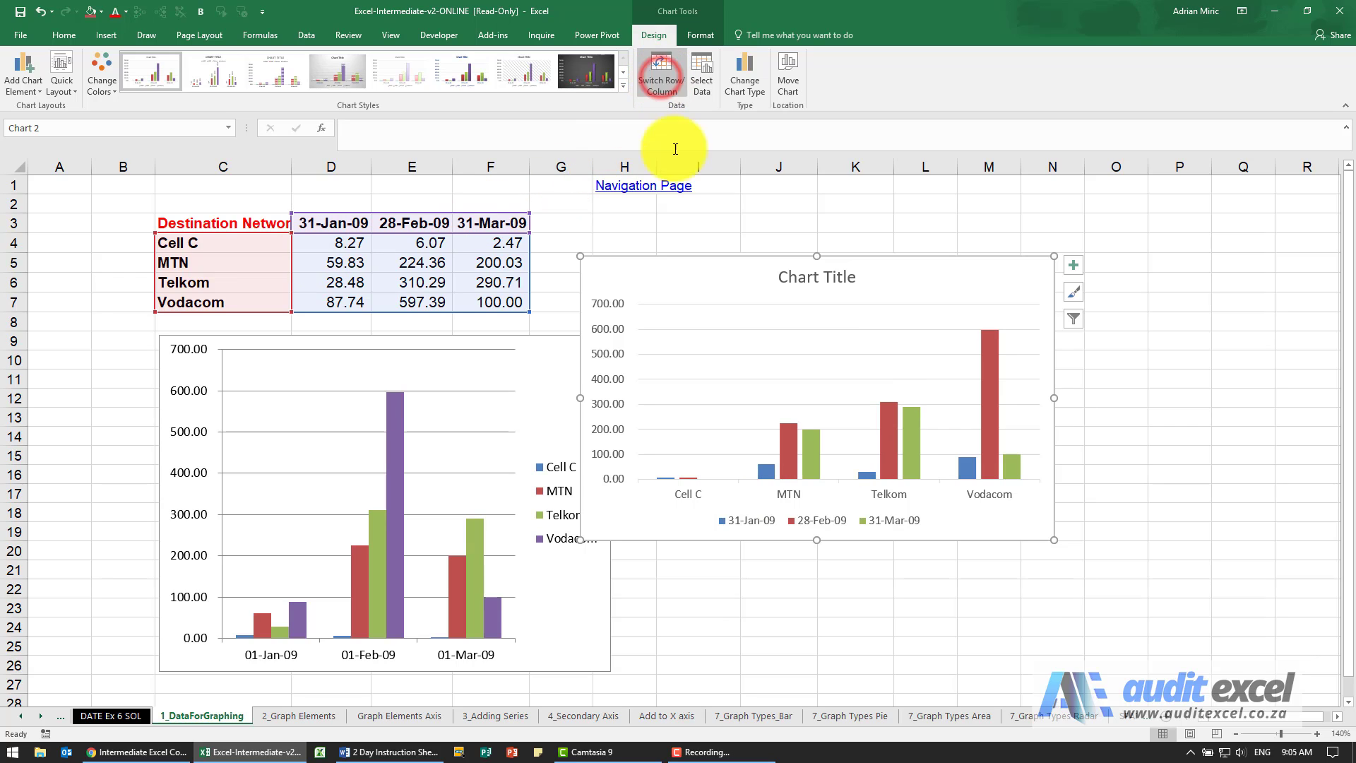
left_click(661, 79)
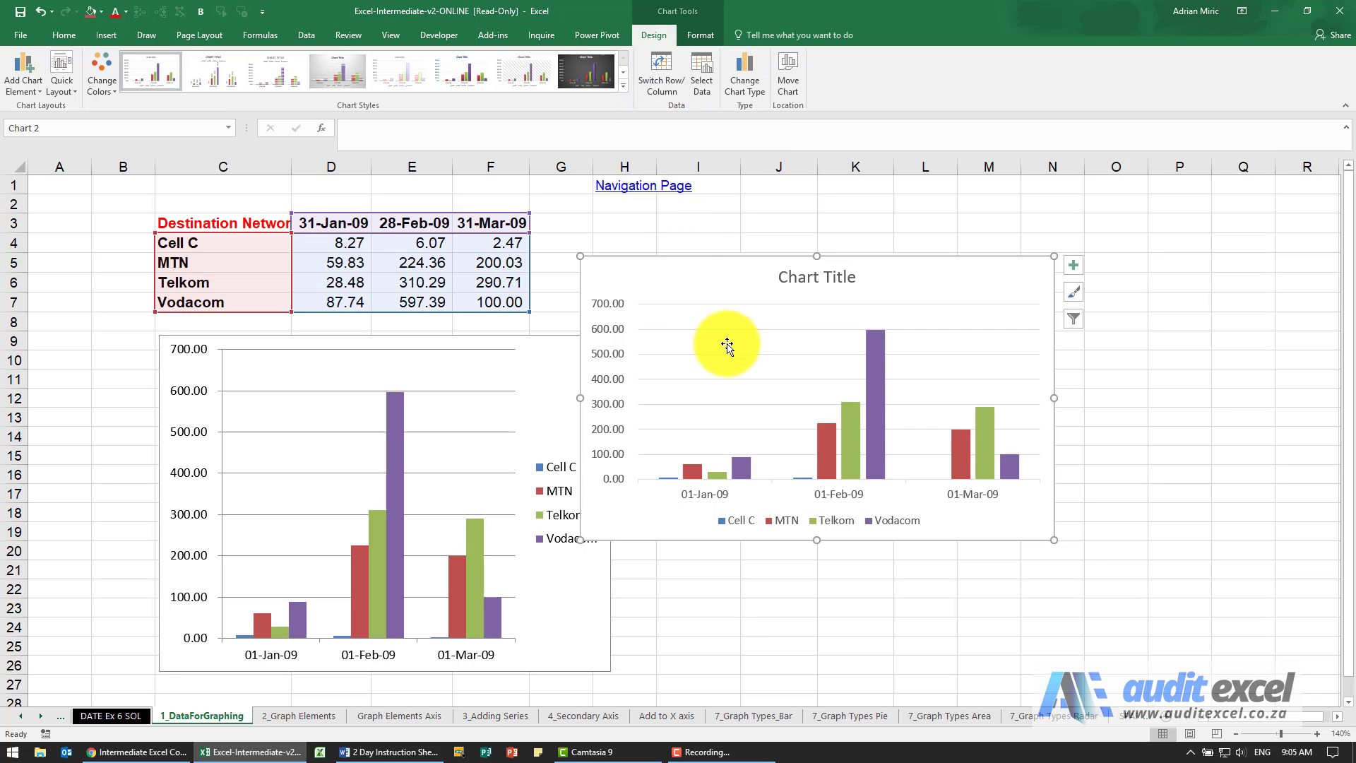
Step: Inspect the new chart's data source settings and preview the Line chart type, cancelling both dialogs
left_click(710, 85)
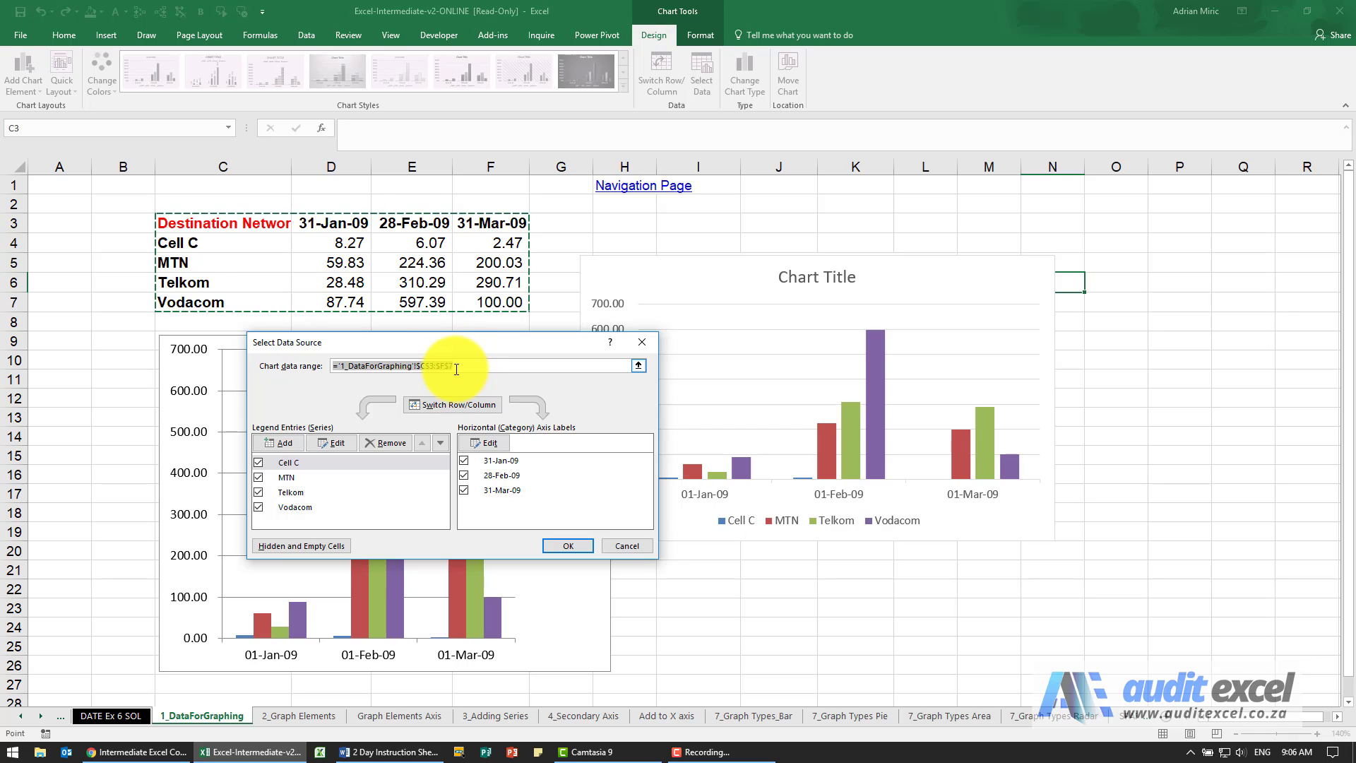
left_click(616, 544)
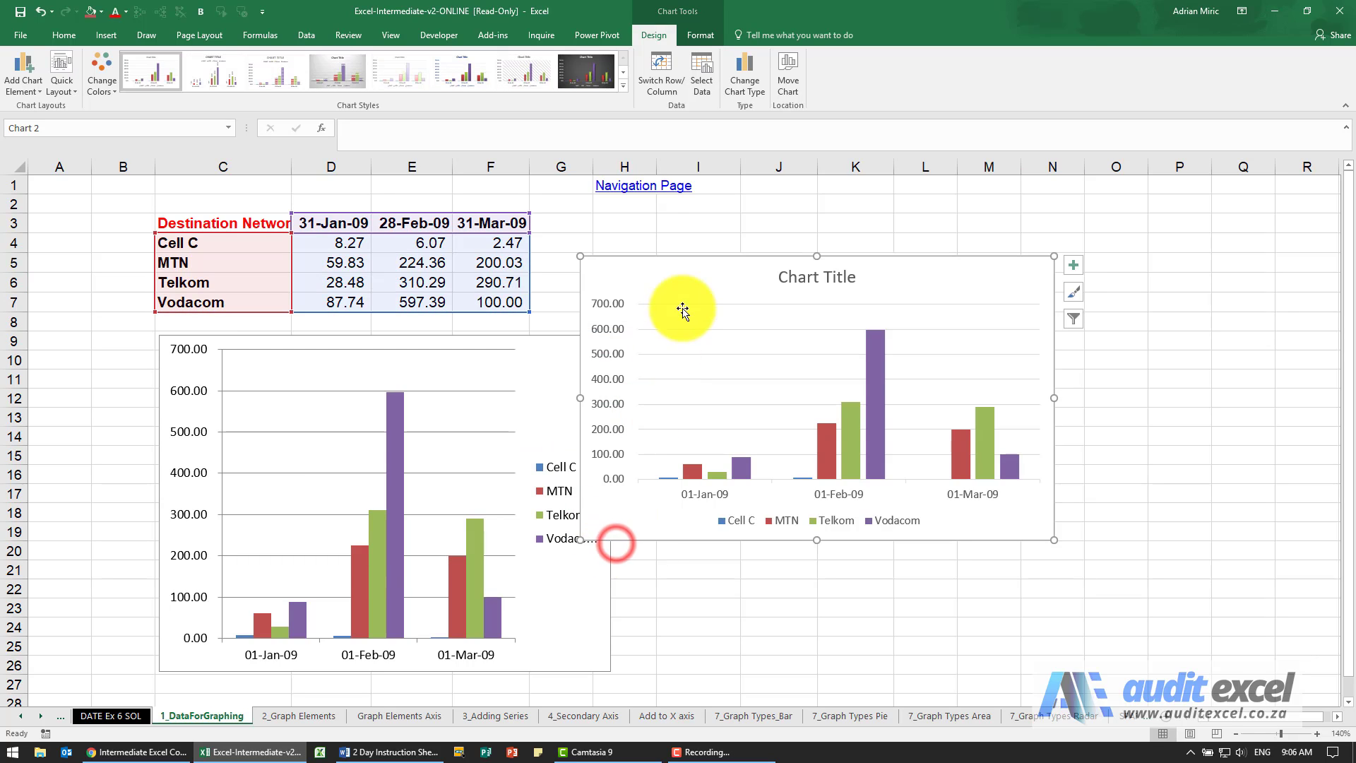
left_click(750, 92)
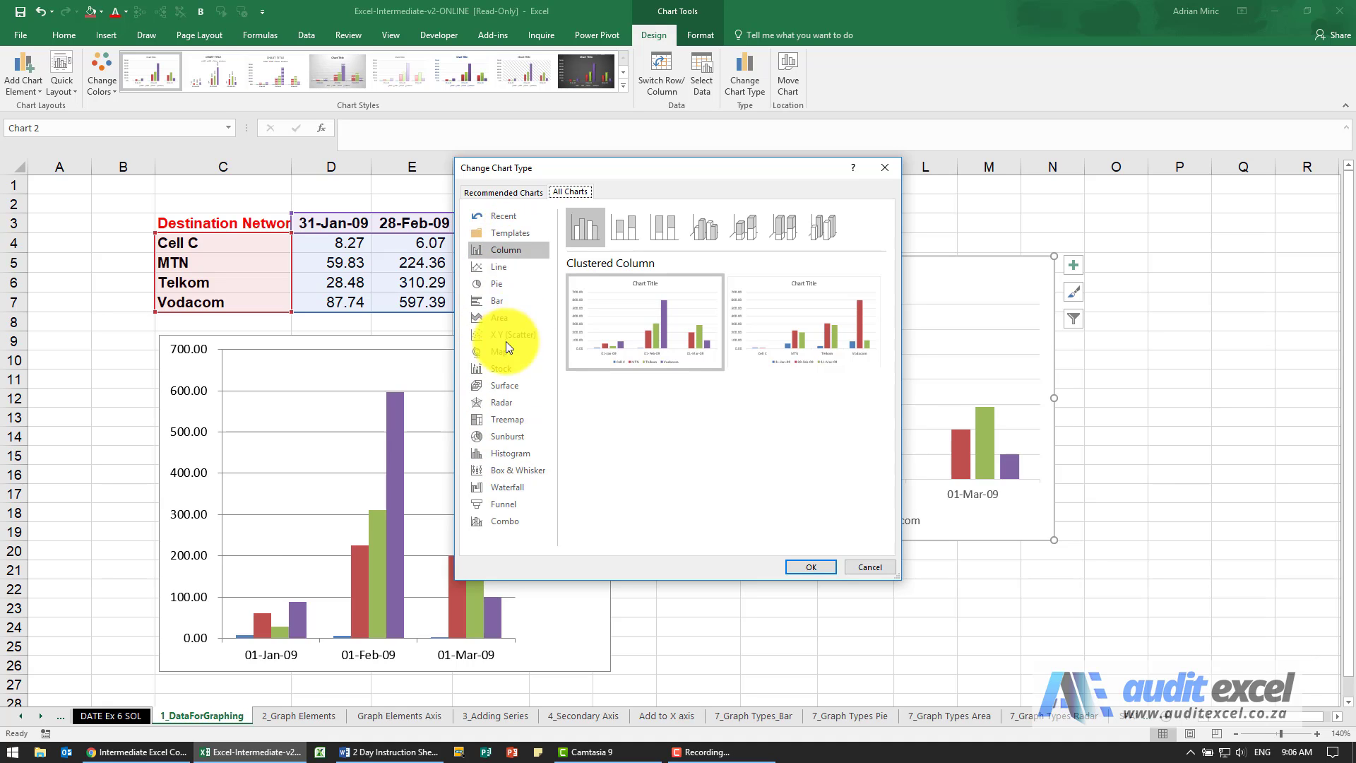
left_click(512, 267)
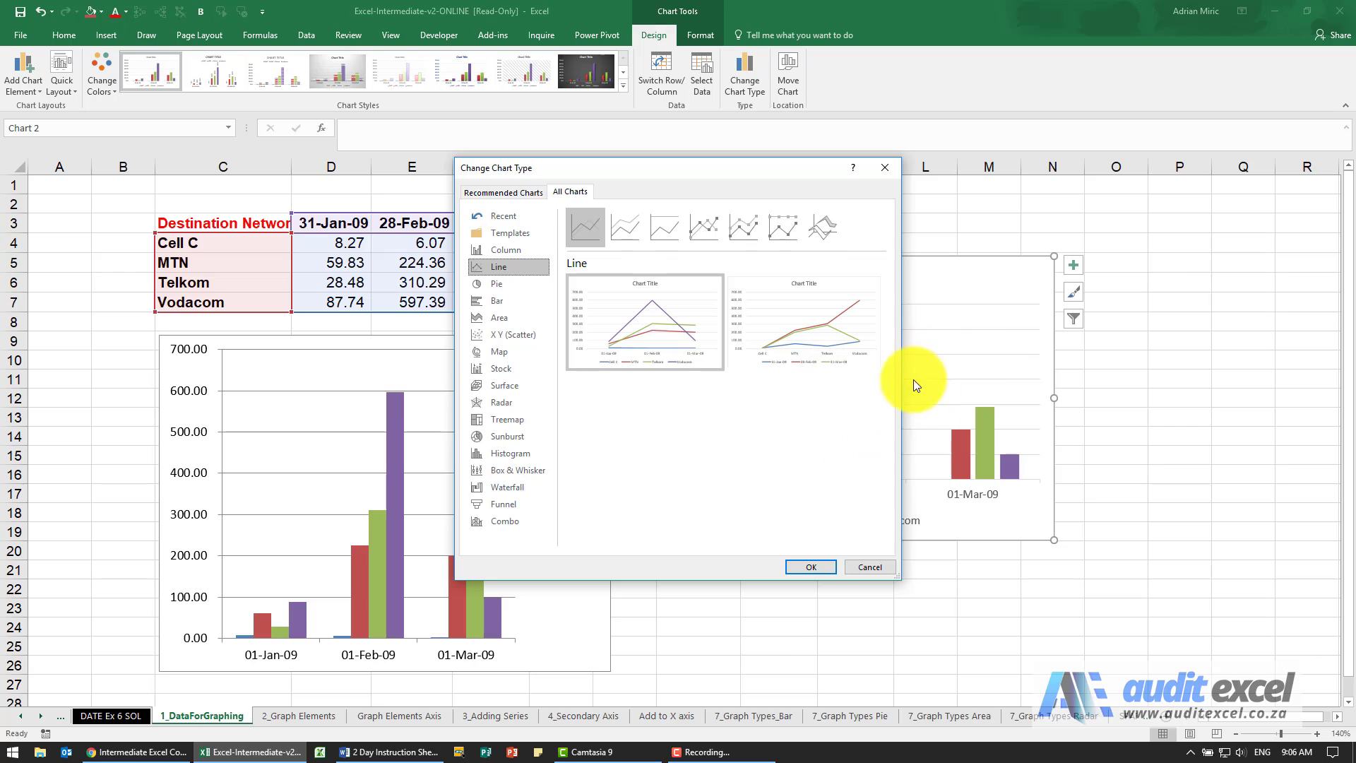
left_click(875, 569)
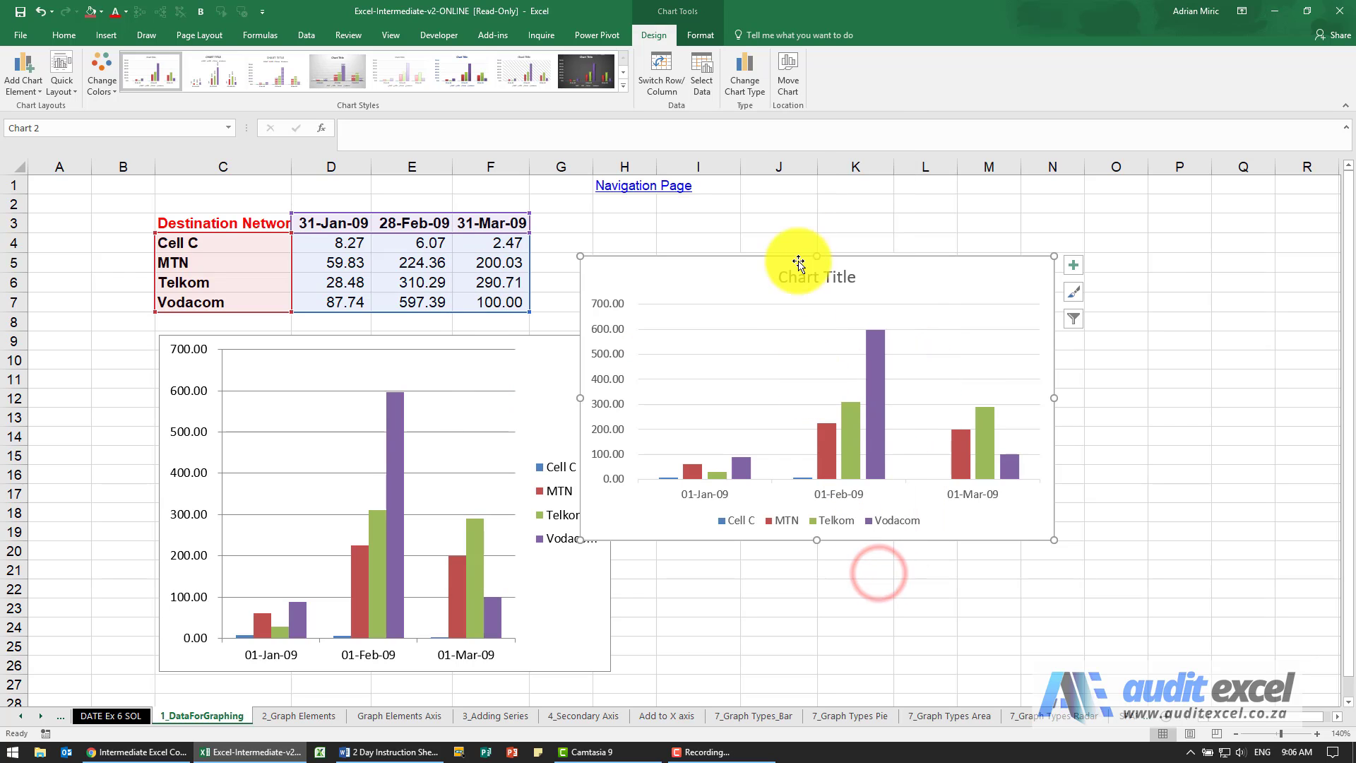
Step: Move the new chart clear of the existing chart and inspect its placement options, cancelling without changing the sheet
left_click(703, 272)
left_click_drag(724, 275, 776, 244)
left_click(783, 86)
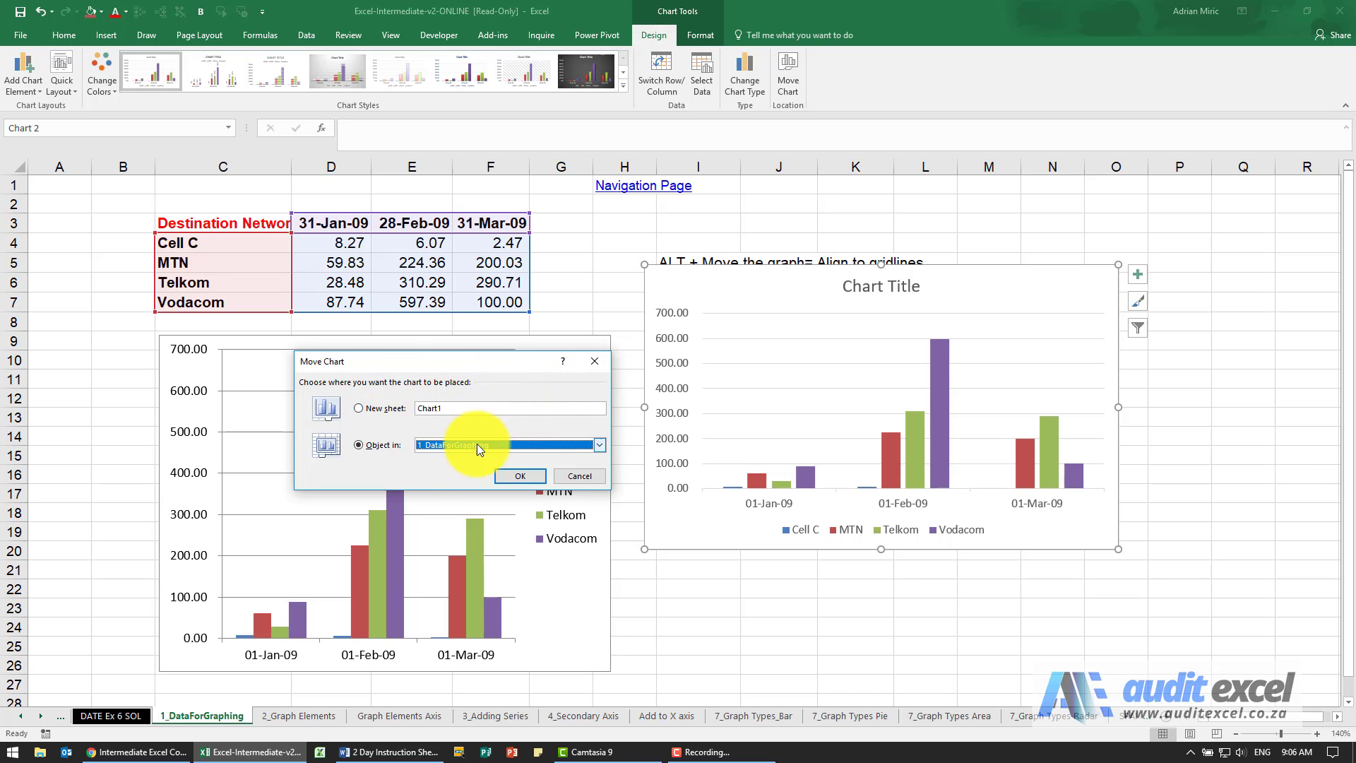
left_click(574, 478)
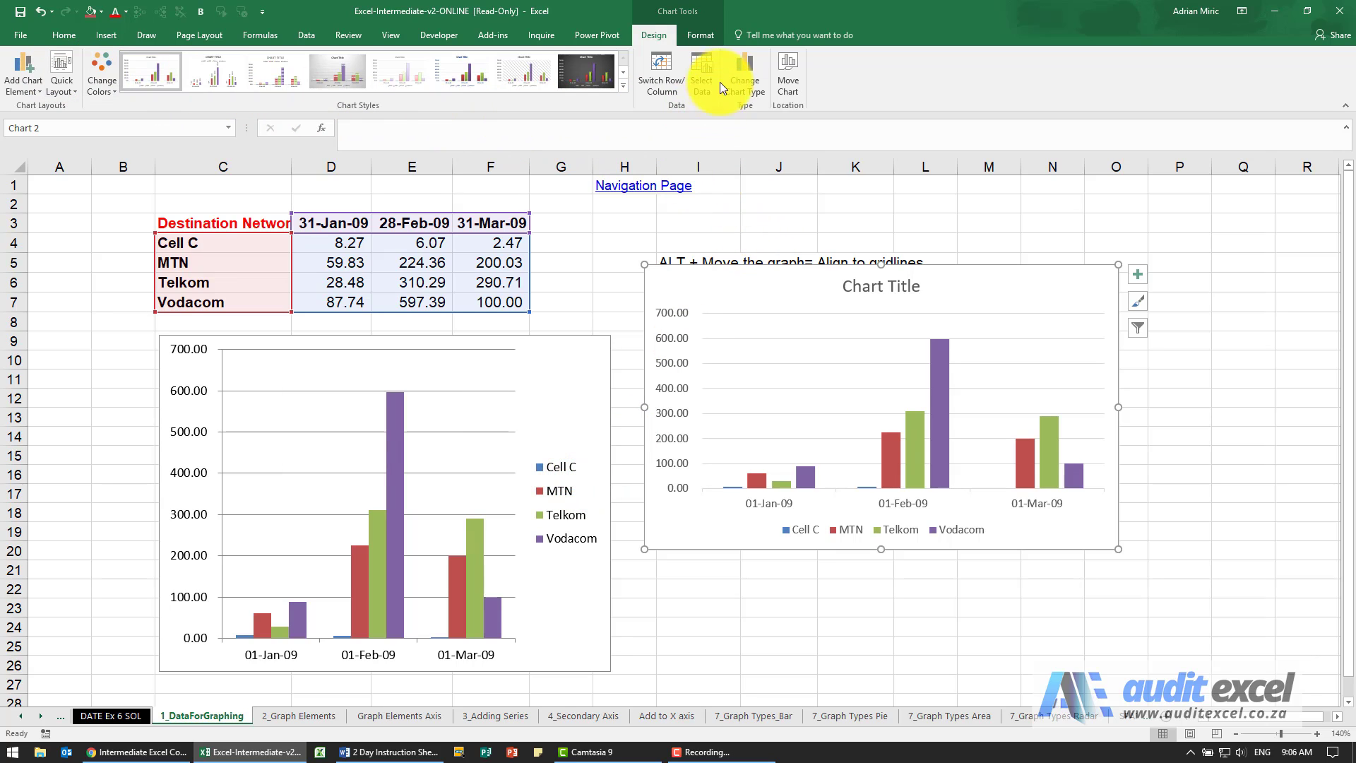
Step: Bring up the new chart's formatting tools and select its plot area and the Vodacom series in turn
left_click(701, 35)
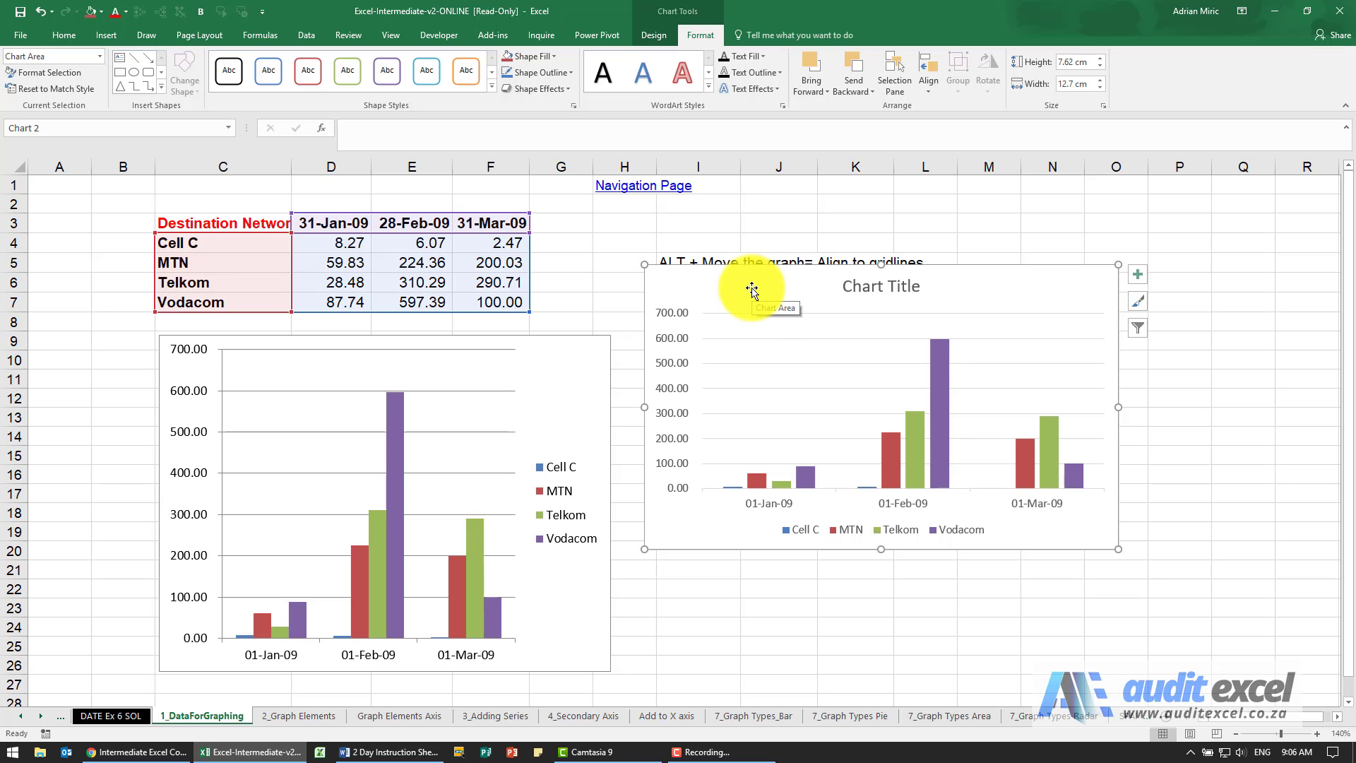
left_click(760, 323)
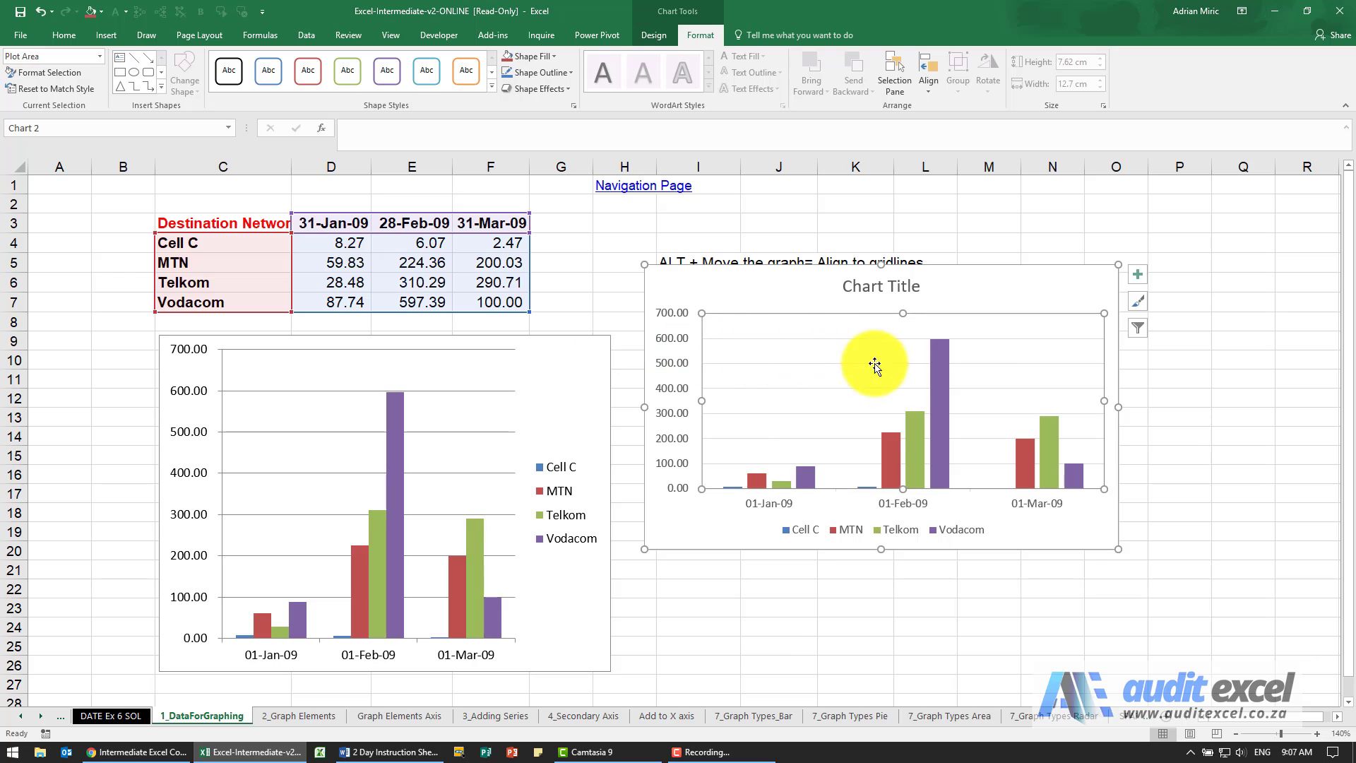
left_click(939, 380)
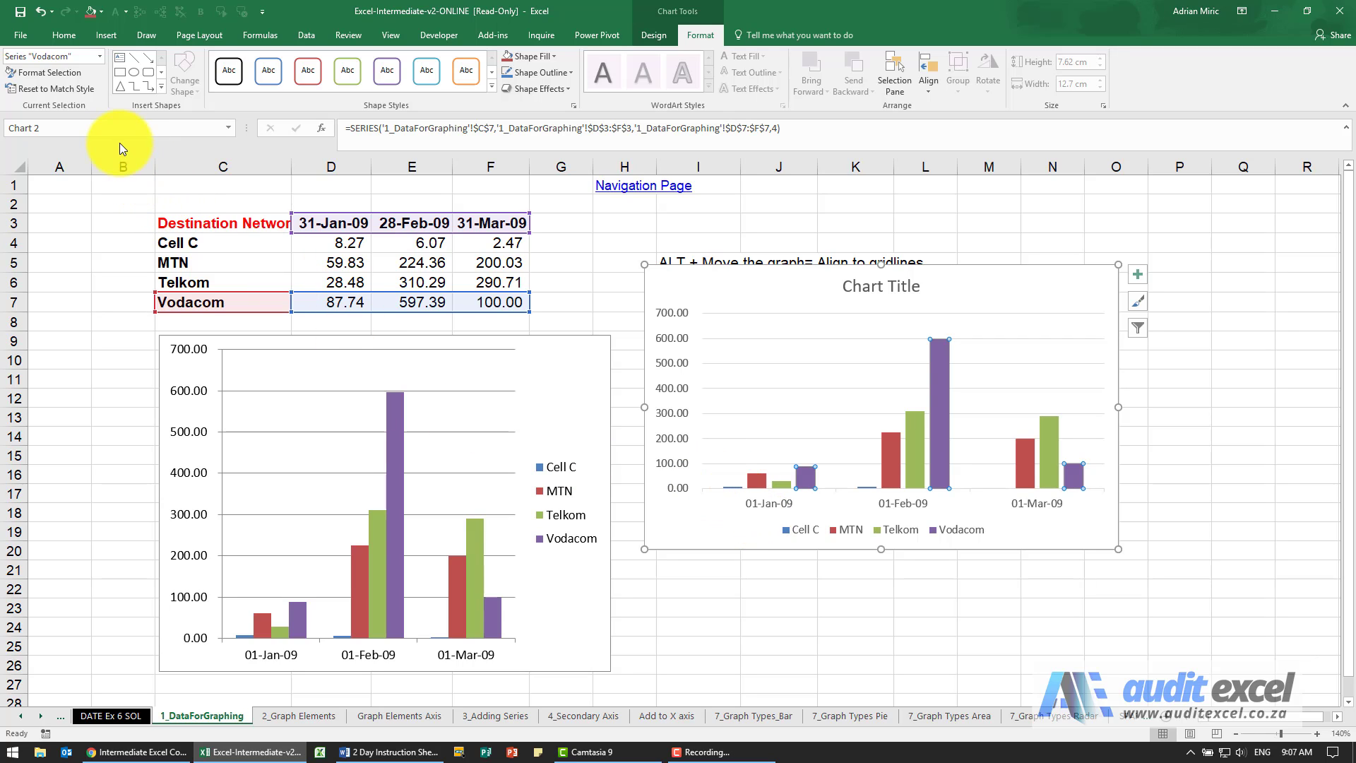
Step: Select the tiny Cell C series by name from the chart's element list and inspect its series formatting options
left_click(99, 60)
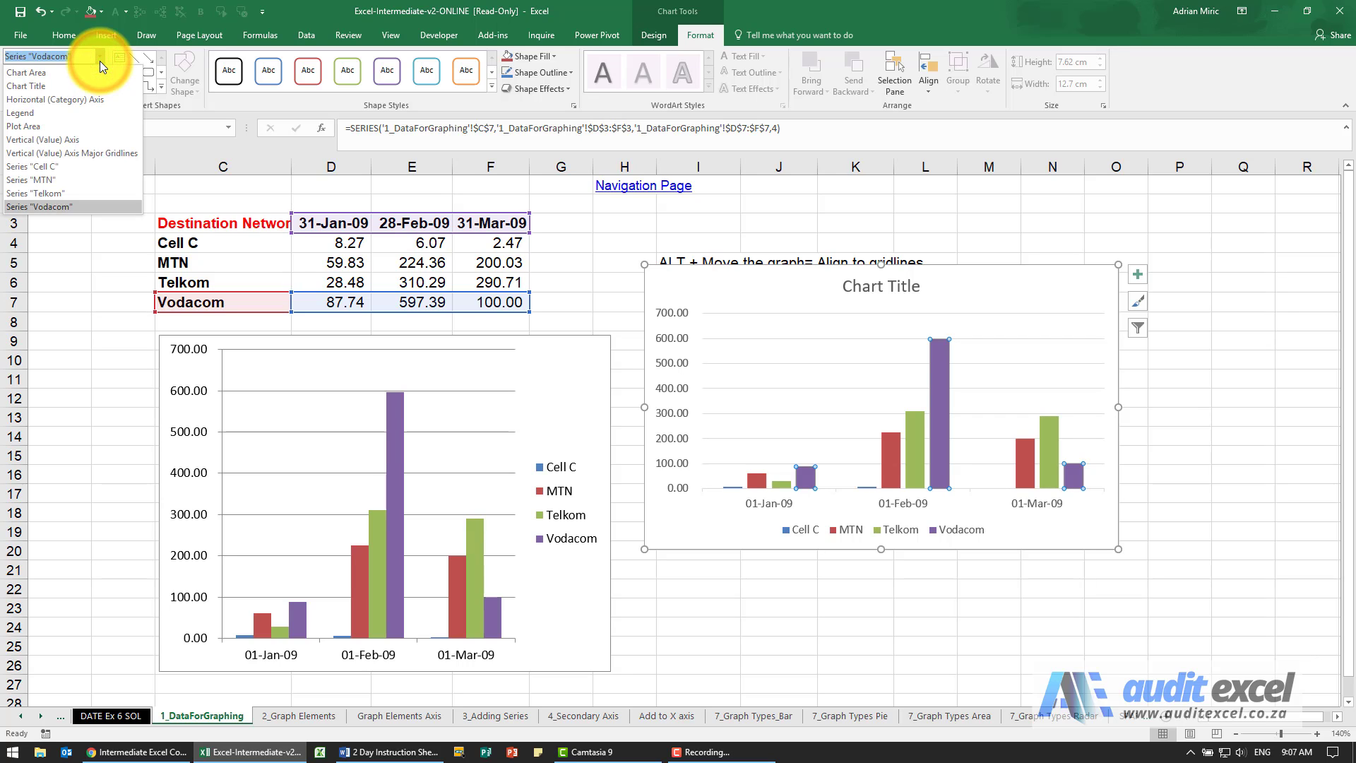
left_click(70, 167)
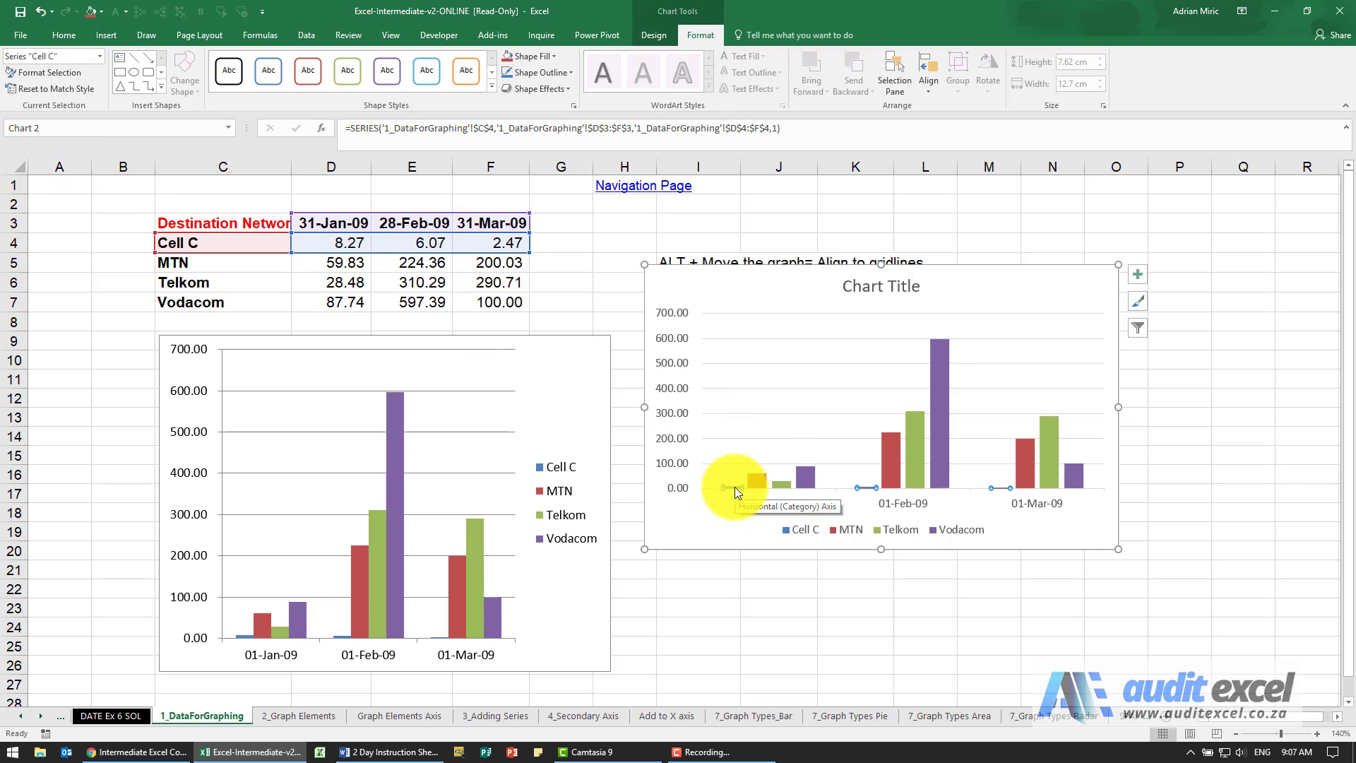
left_click(70, 72)
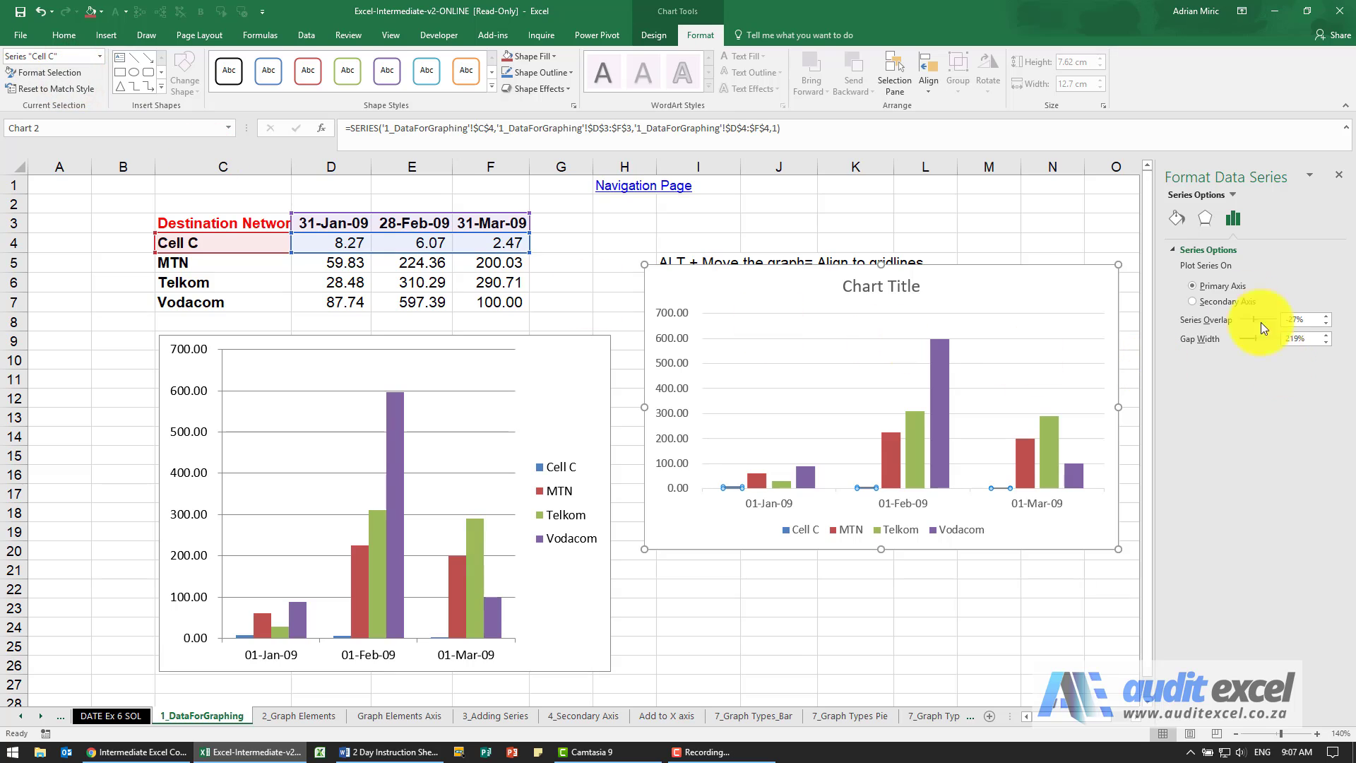
left_click(1339, 180)
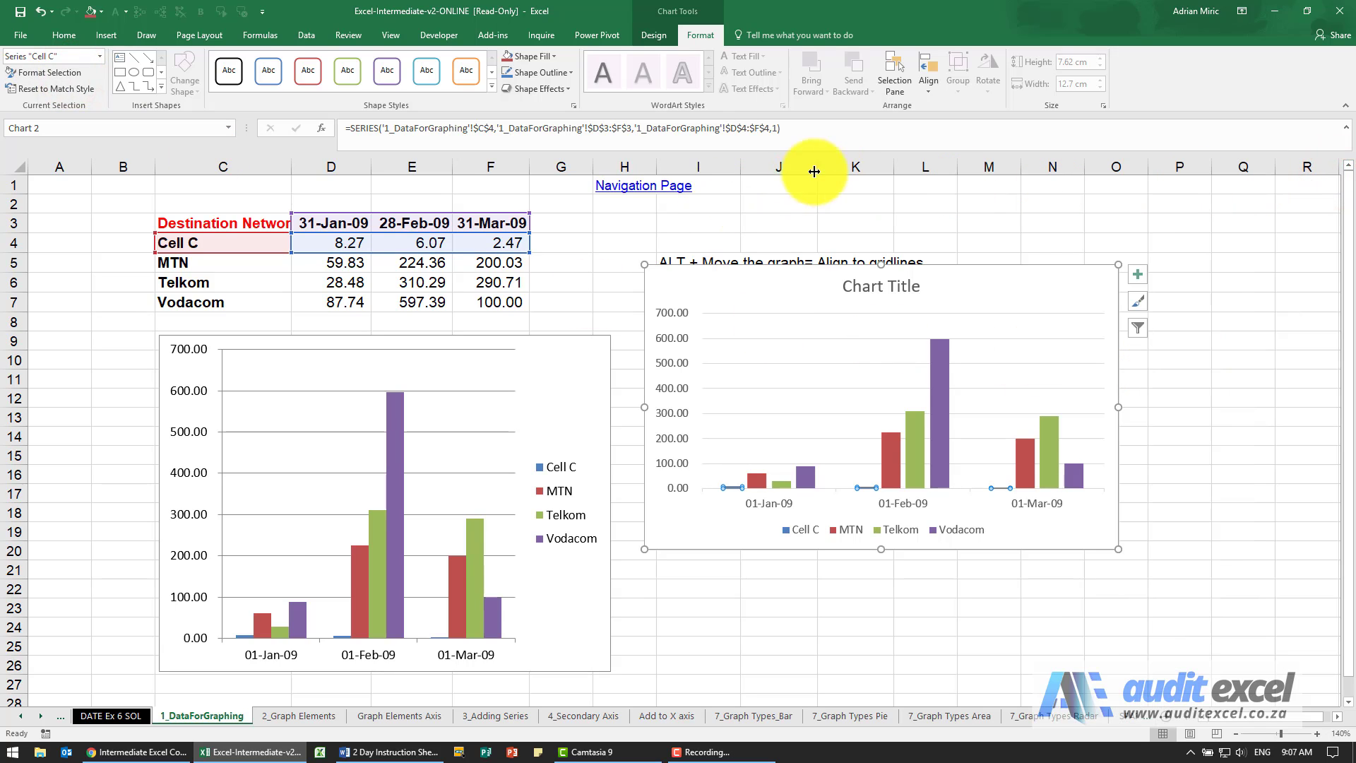
Step: Reselect the whole new chart, examine its detailed size settings, and review the commands available for its chart area
left_click(766, 224)
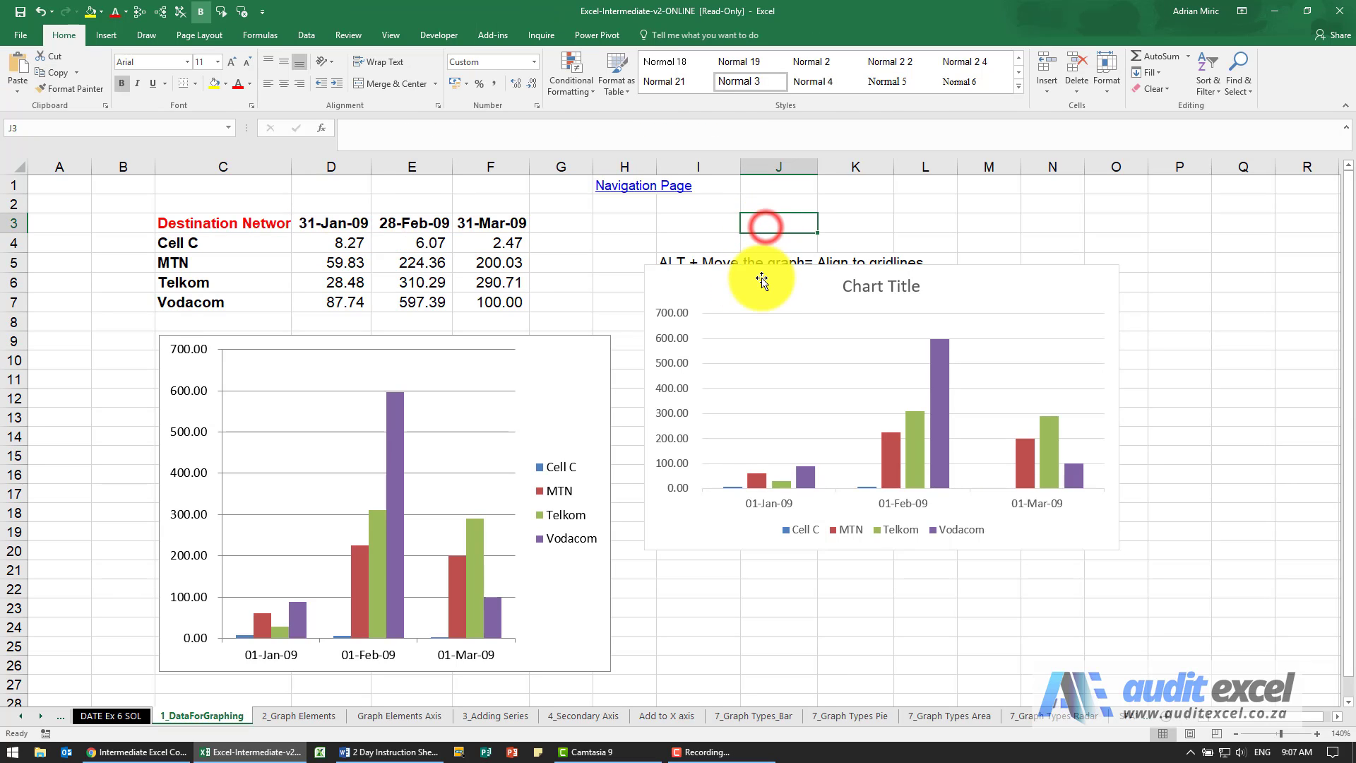
left_click(762, 275)
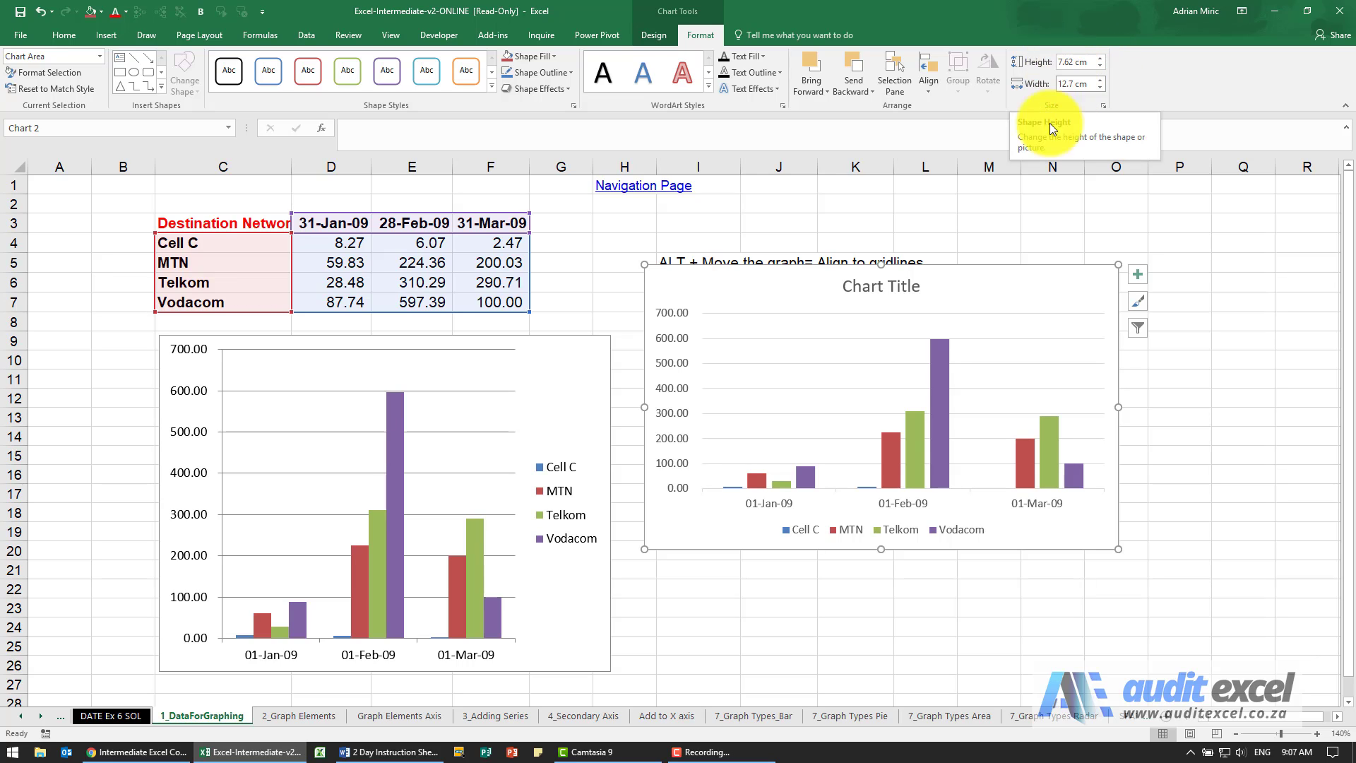
left_click(1103, 105)
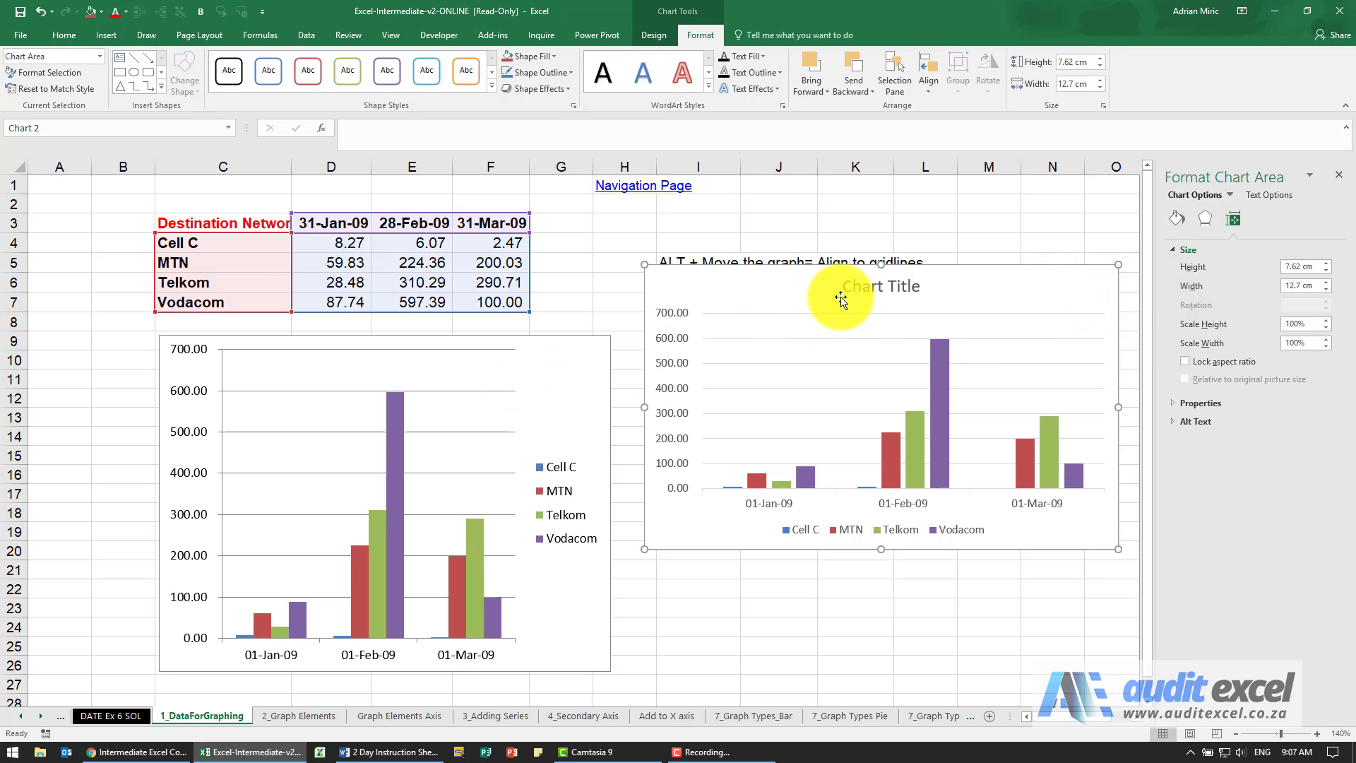
left_click(653, 41)
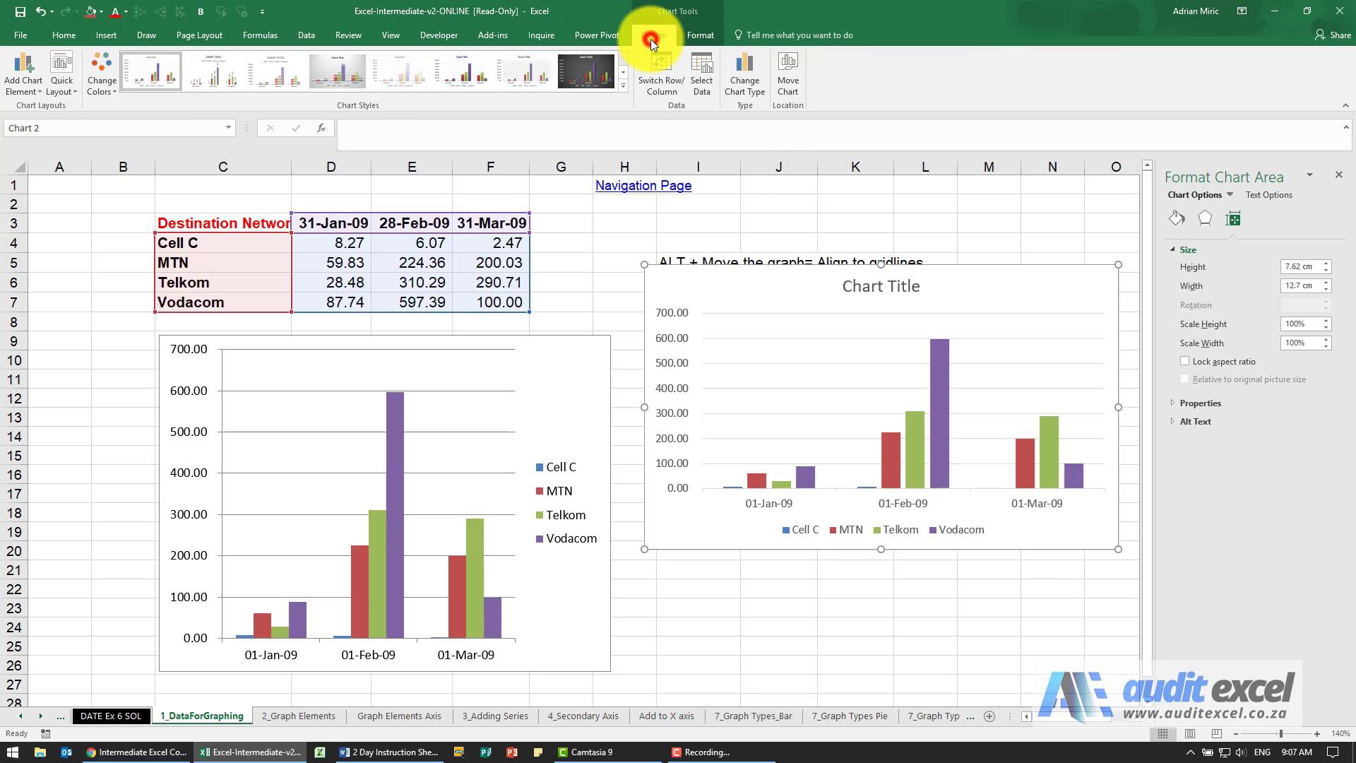
left_click(1340, 178)
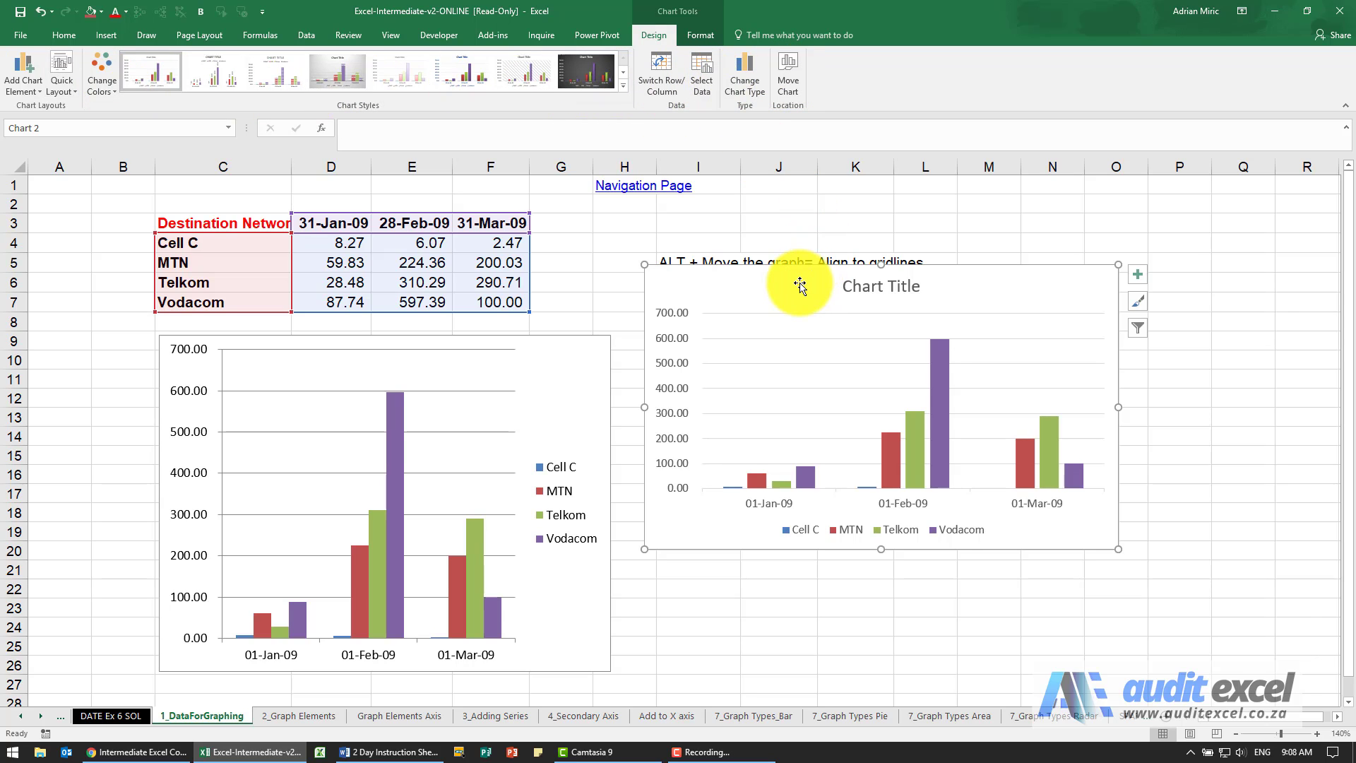
right_click(760, 287)
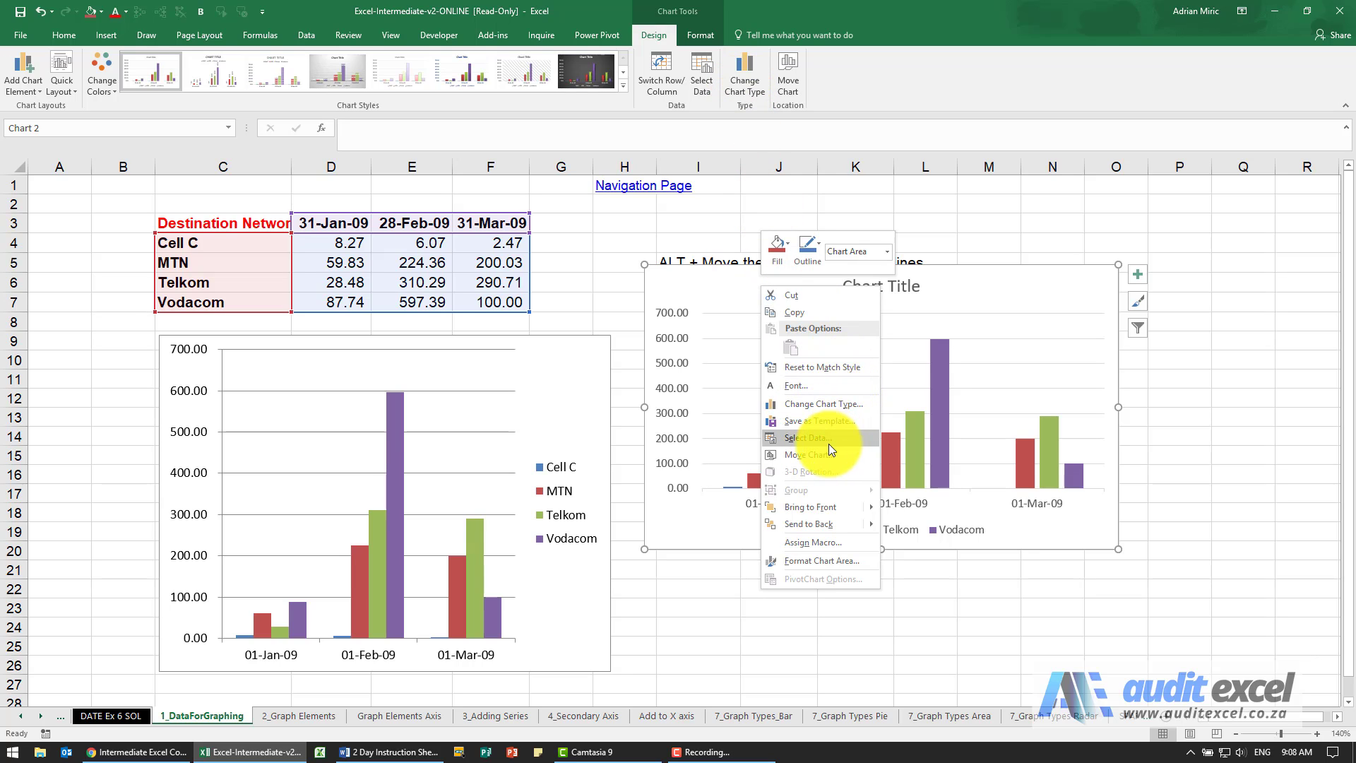
left_click(984, 289)
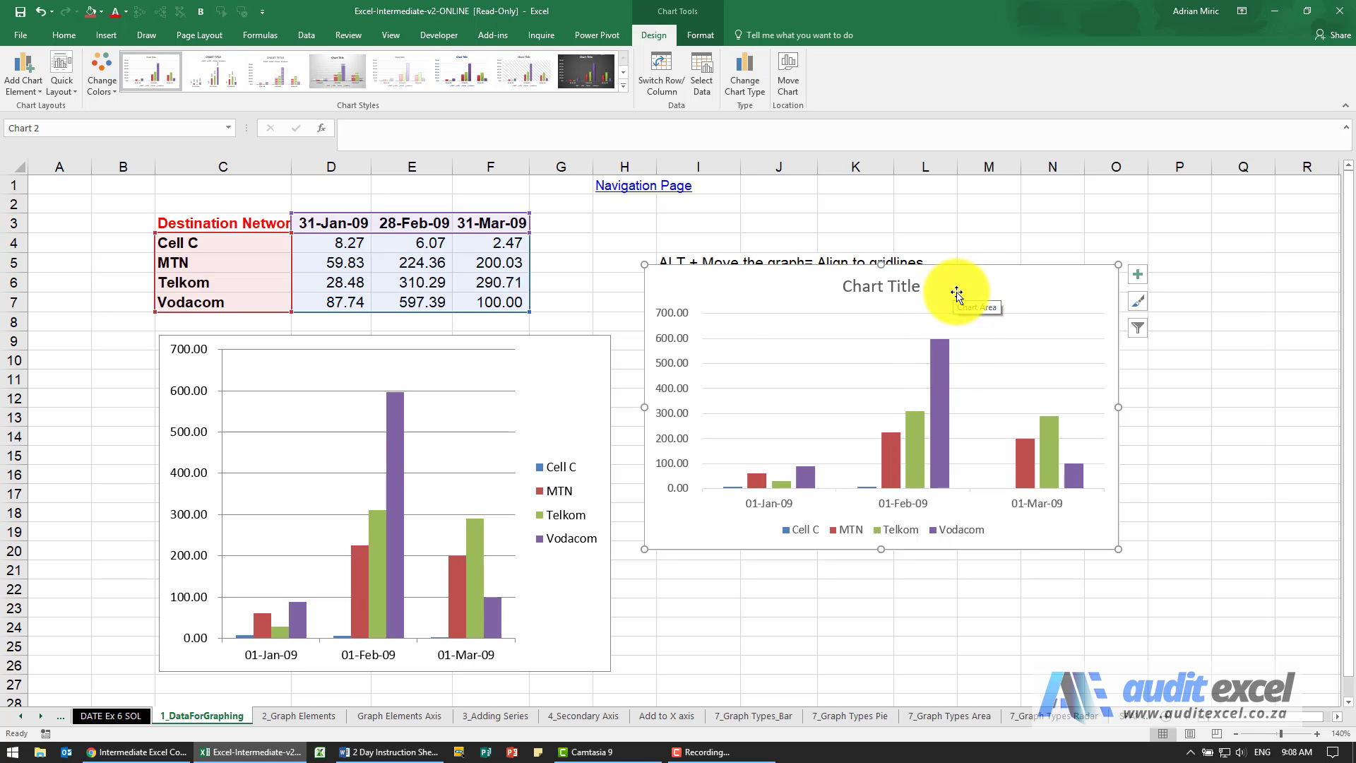